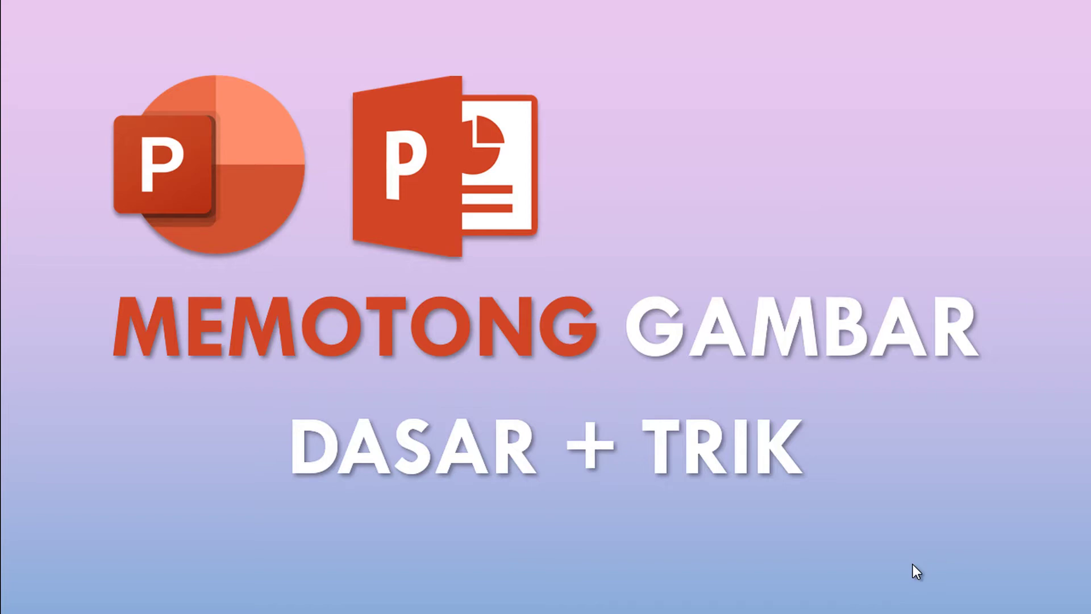
Step: Advance to the agenda slide listing basic cropping, cropping to a shape, and cropping by ratio
left_click(913, 564)
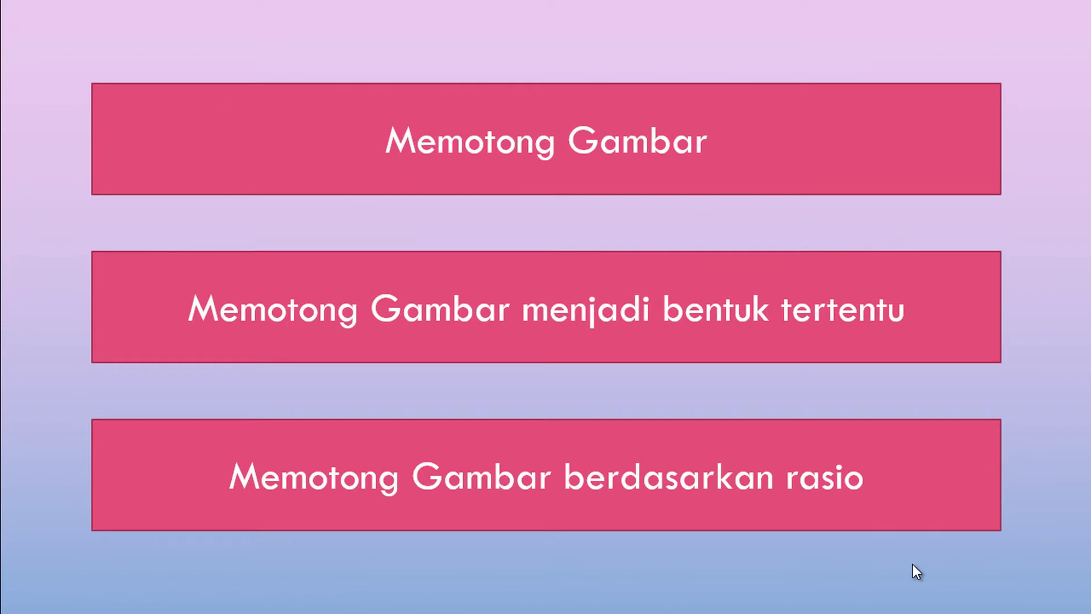
Step: Reveal red checkmarks on all three agenda topics and advance to the mountain-lake photo slide
left_click(913, 564)
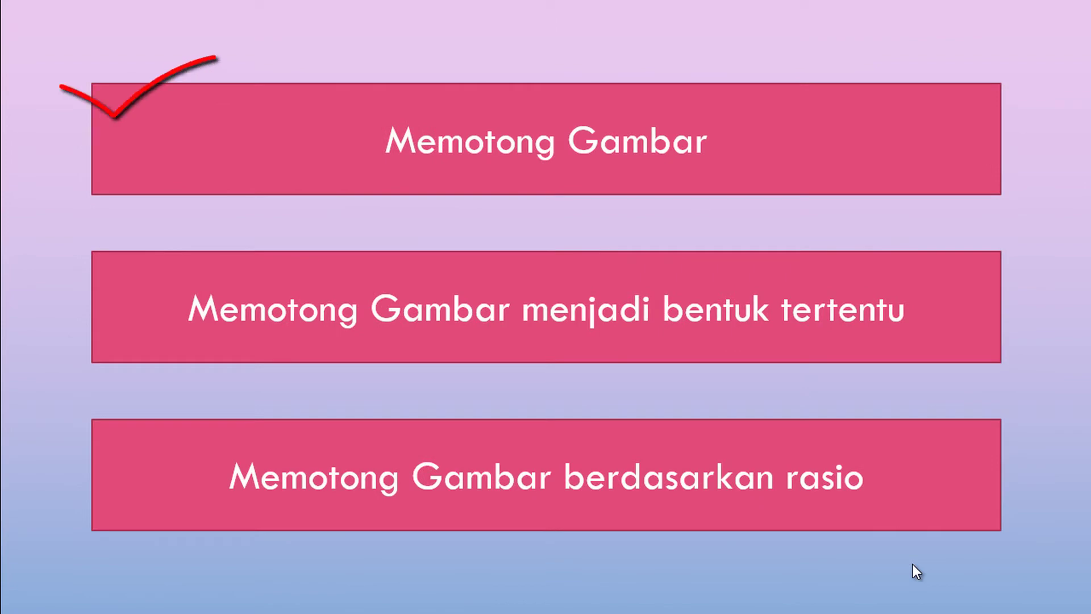
left_click(913, 564)
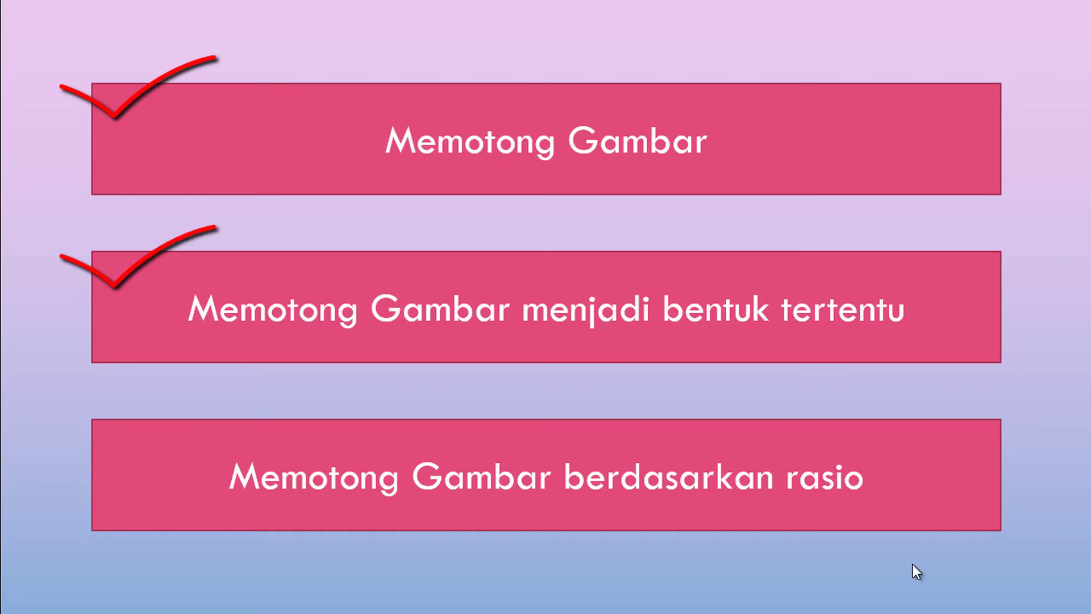
left_click(913, 564)
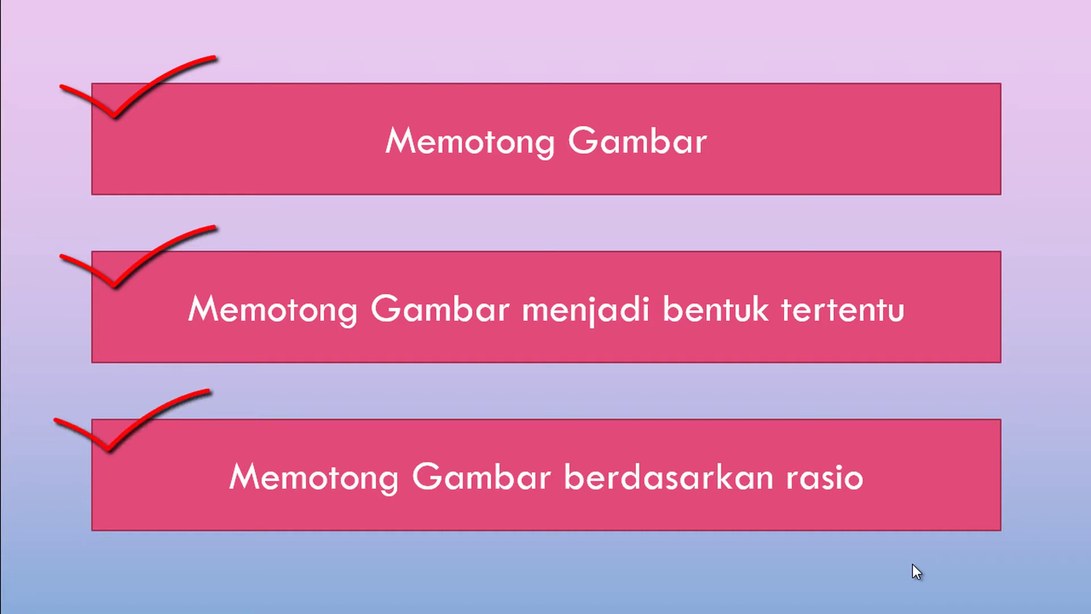
left_click(913, 563)
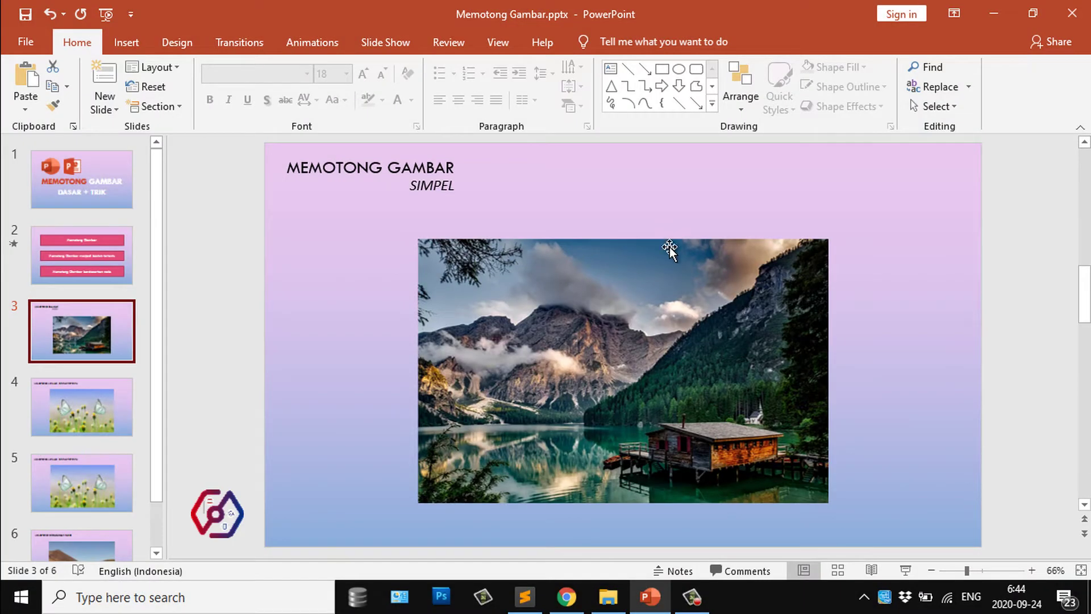
Step: Select the mountain-lake photo and turn on Crop from the Picture Tools Format tab
left_click(649, 285)
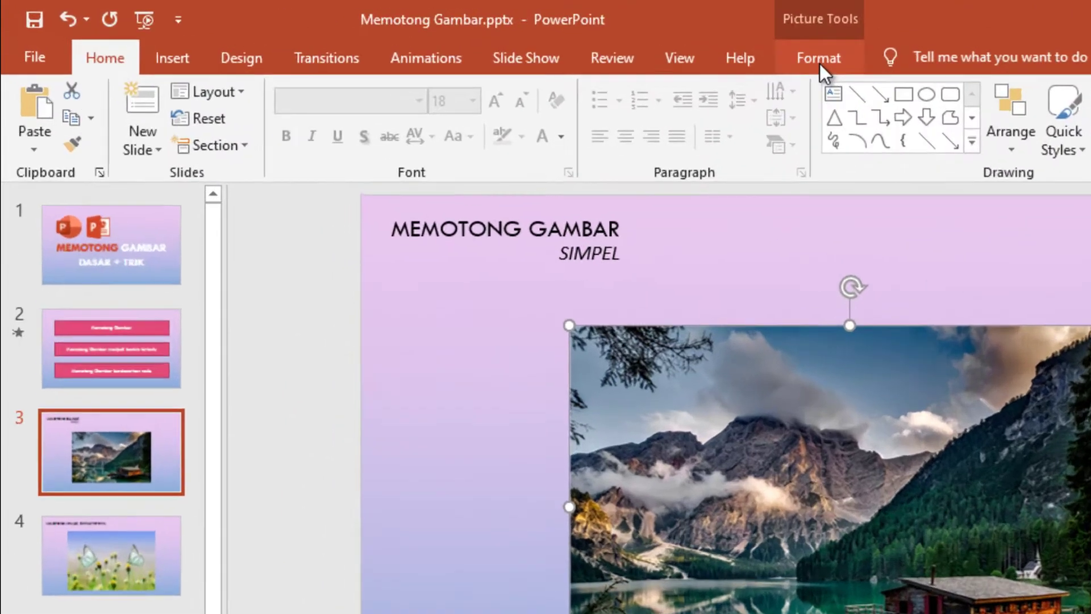
left_click(820, 62)
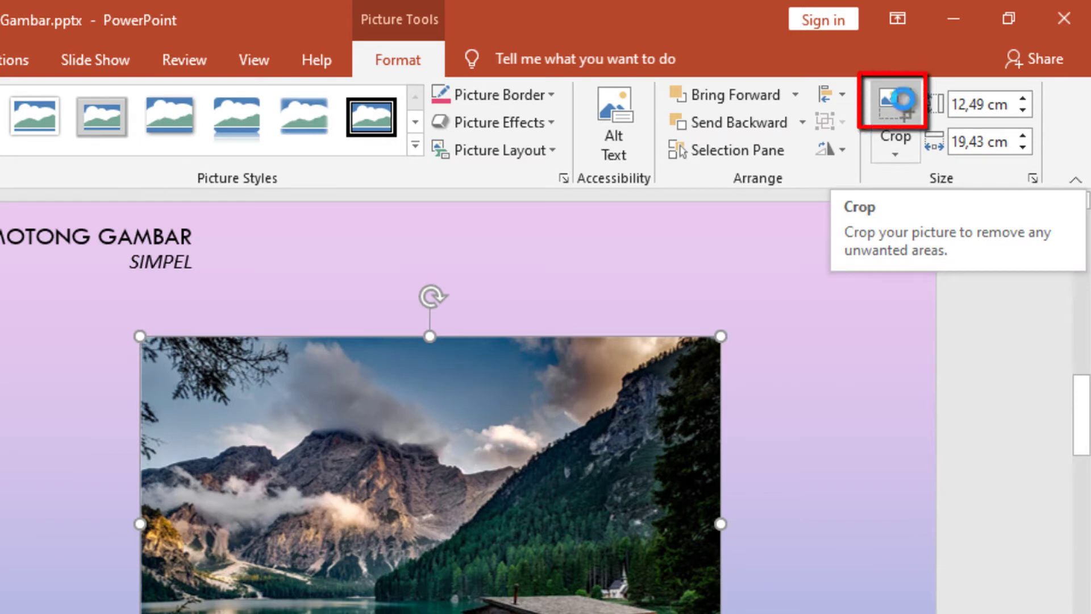
left_click(904, 101)
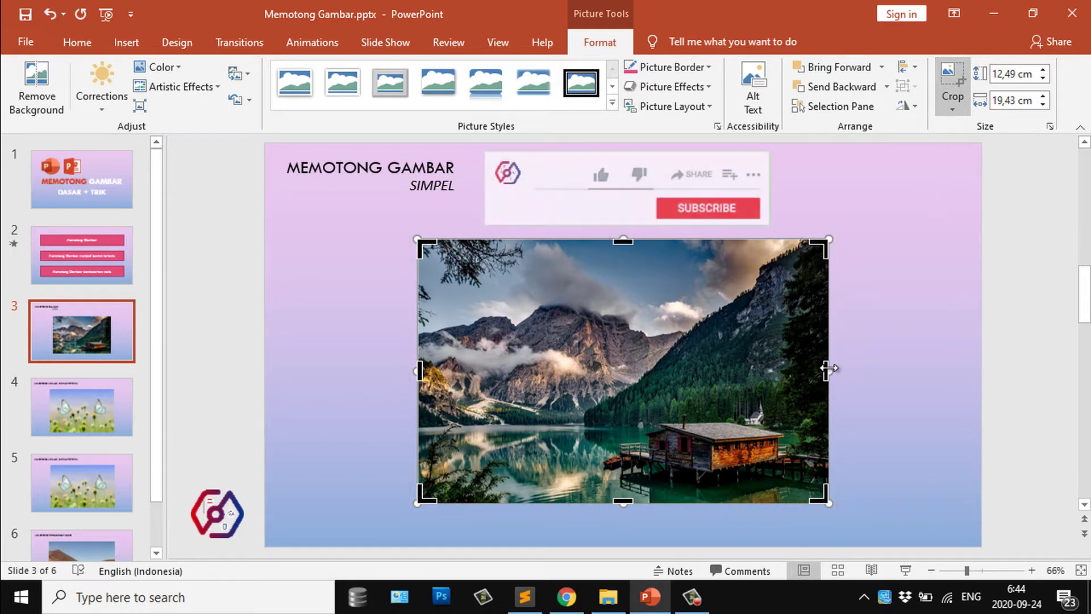
Step: Crop the photo to its lower-right cabin-on-the-lake area, about 7,49 × 14,03 cm
left_click_drag(824, 369, 803, 361)
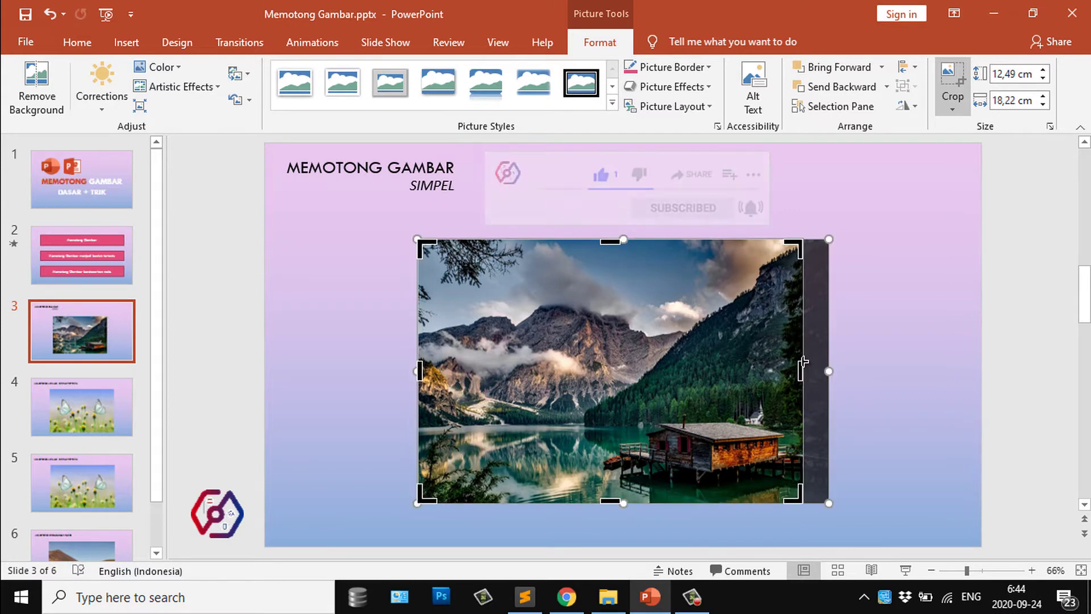
left_click_drag(419, 243, 520, 348)
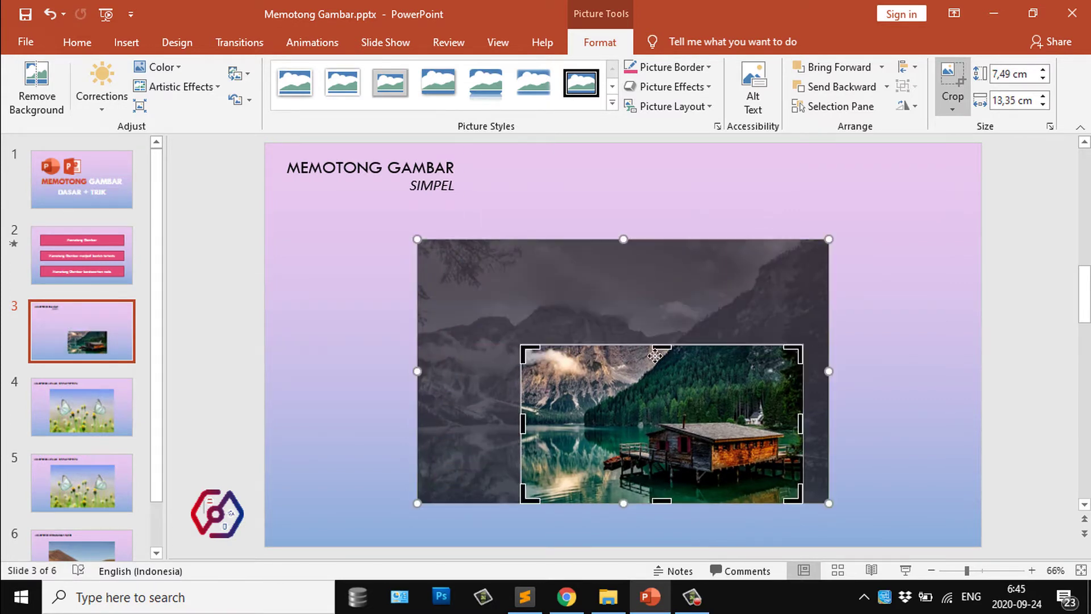
left_click_drag(803, 421, 818, 429)
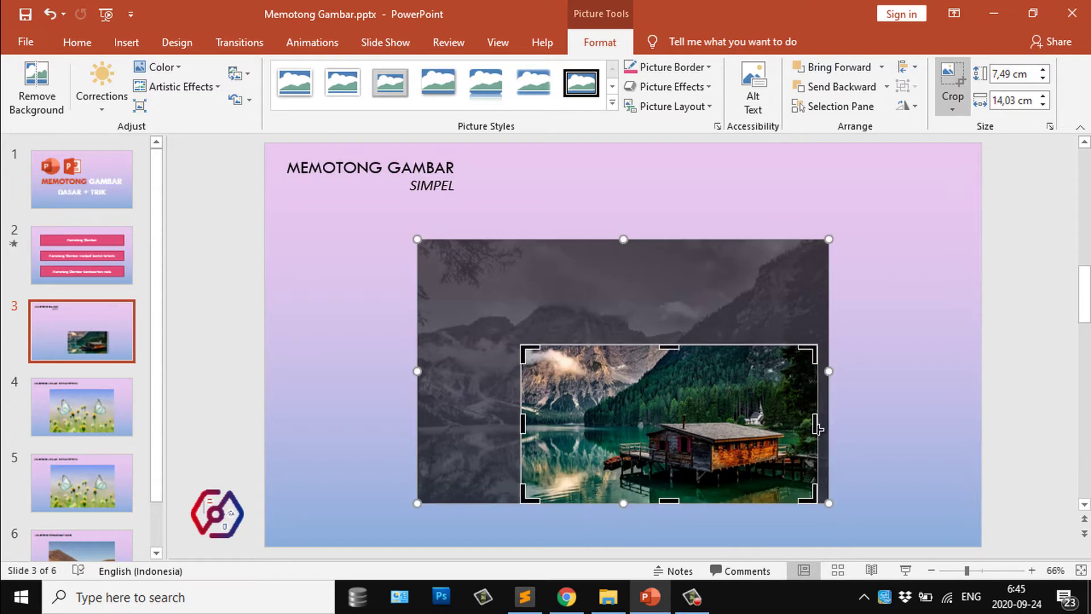
left_click(888, 380)
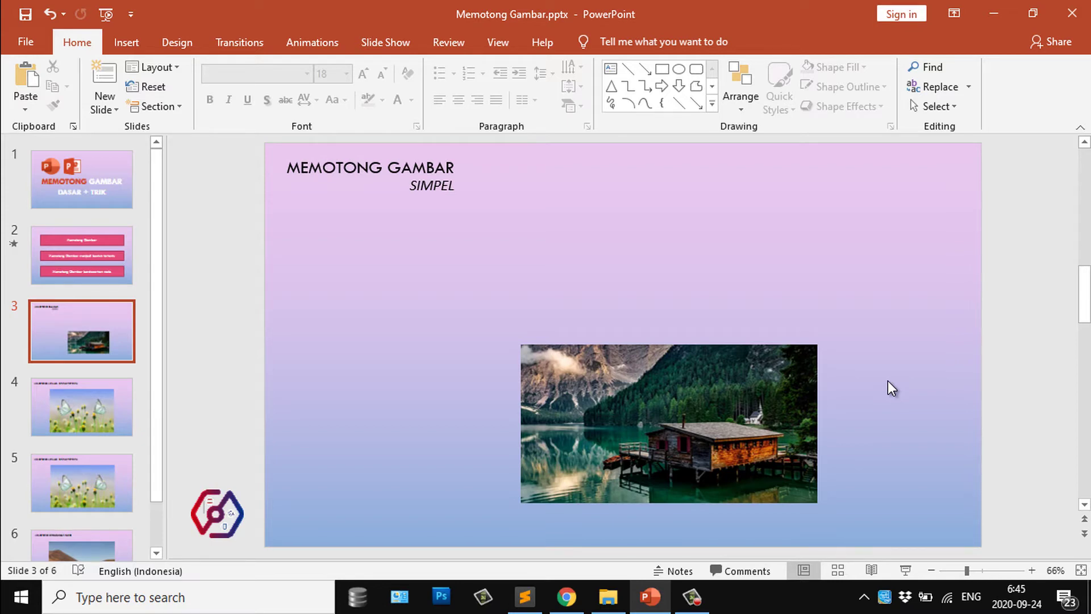
Step: Tighten the cabin crop to 4,72 × 10,81 cm, centre the picture, then open butterfly slide 4
double_click(654, 398)
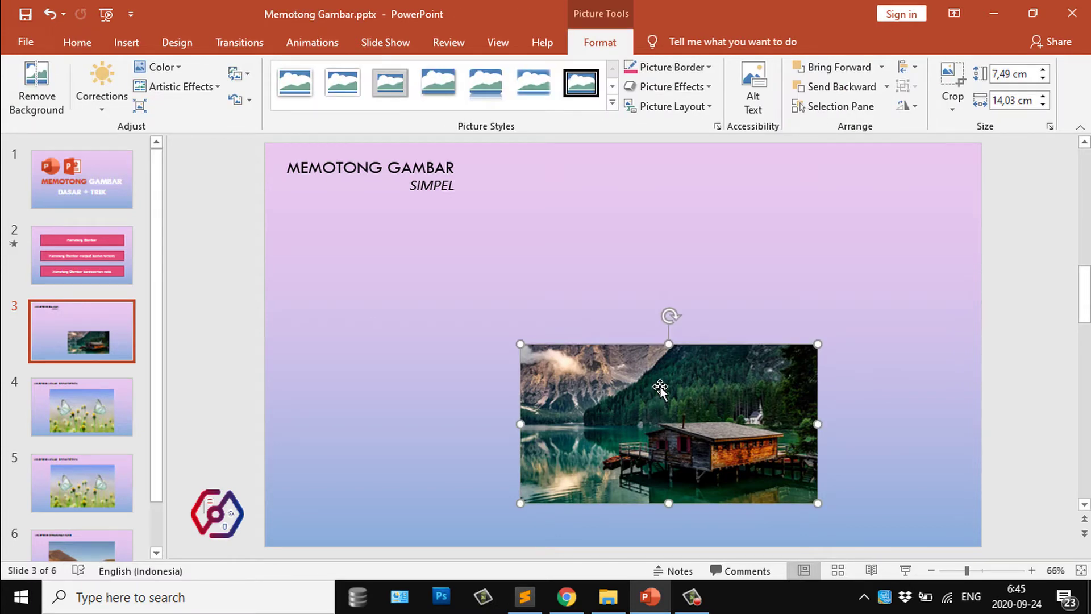
left_click(954, 72)
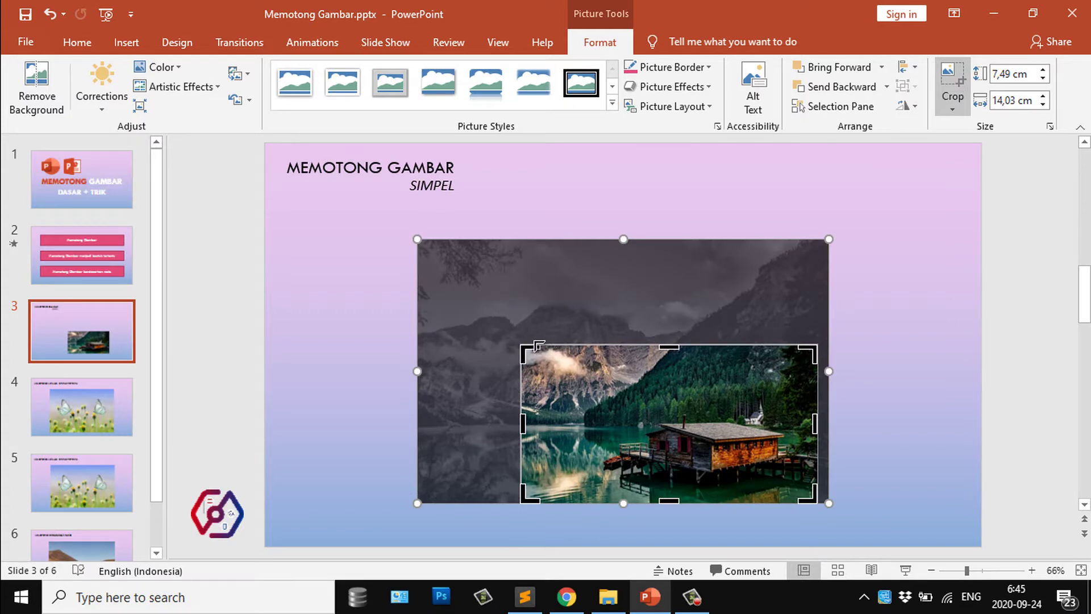
left_click_drag(516, 293, 503, 293)
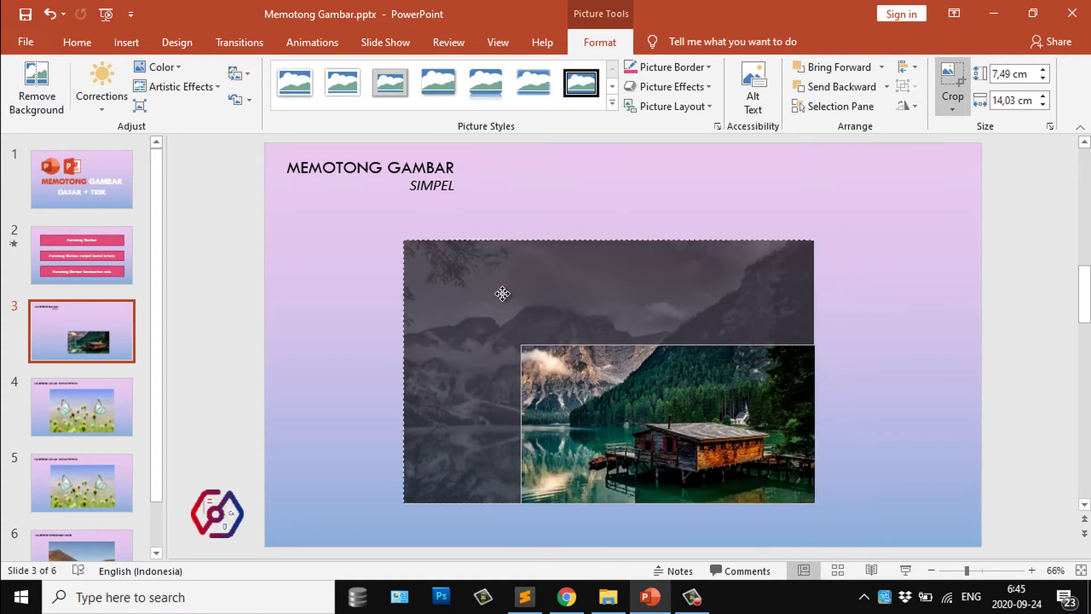
left_click_drag(521, 345, 589, 404)
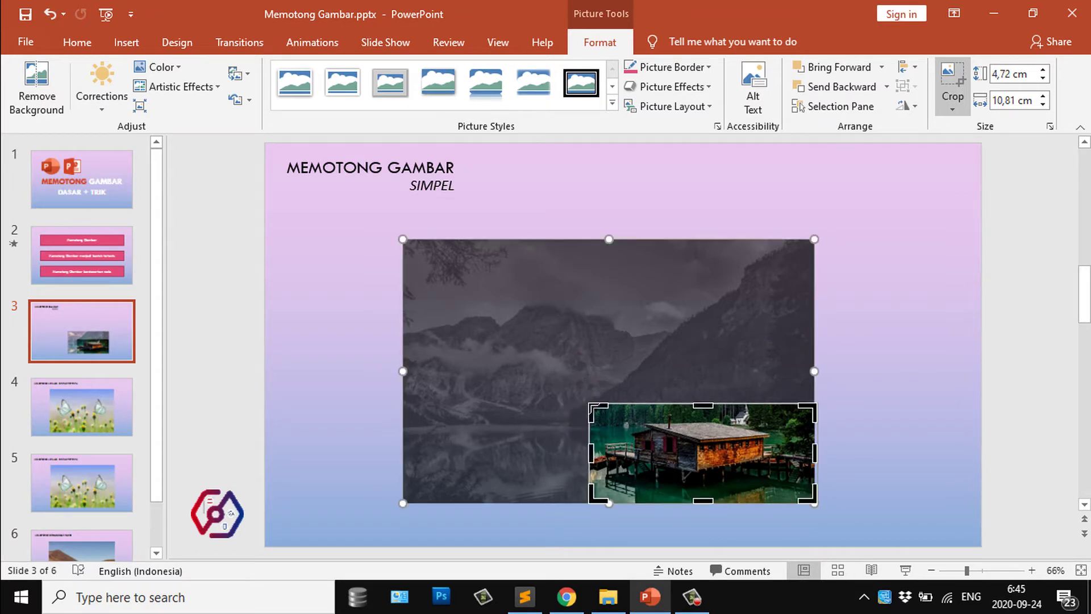
left_click(873, 364)
left_click_drag(778, 448, 675, 352)
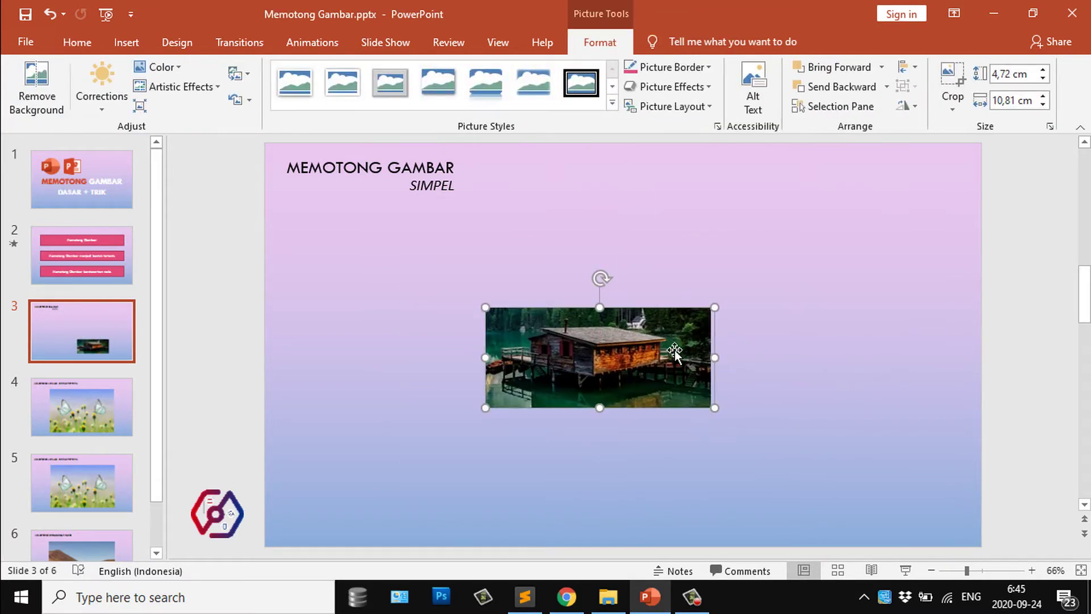
left_click(73, 423)
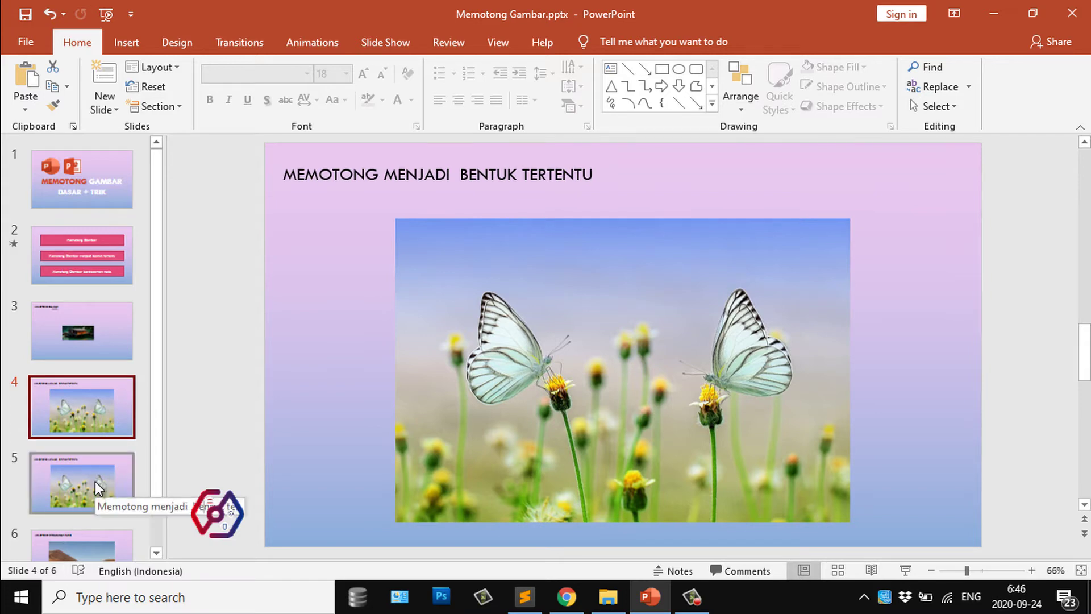
Step: Crop the butterfly picture to an Isosceles Triangle using Crop to Shape
left_click(444, 319)
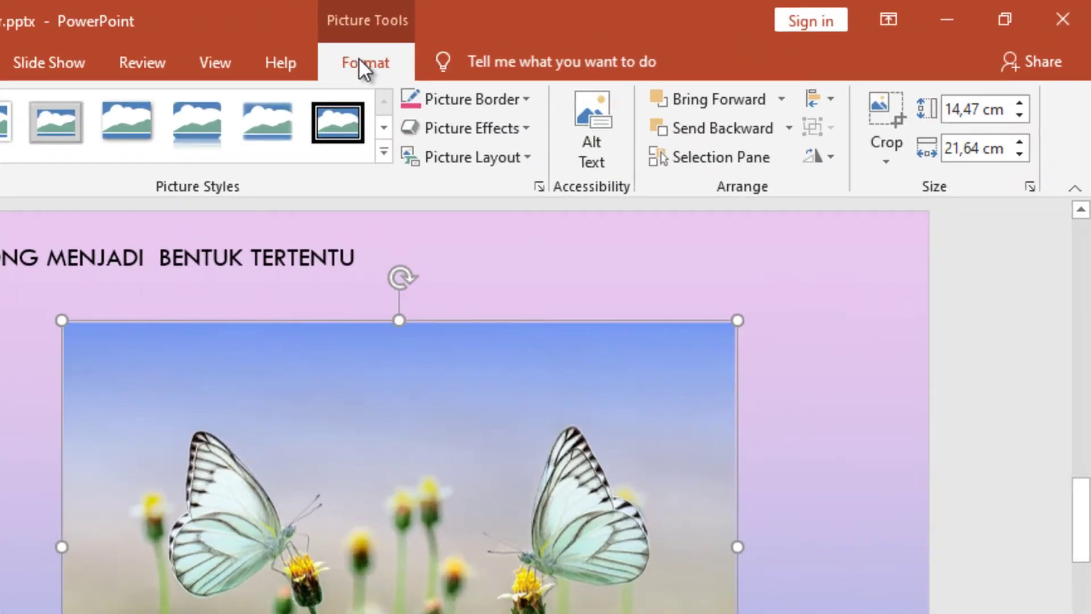
left_click(872, 144)
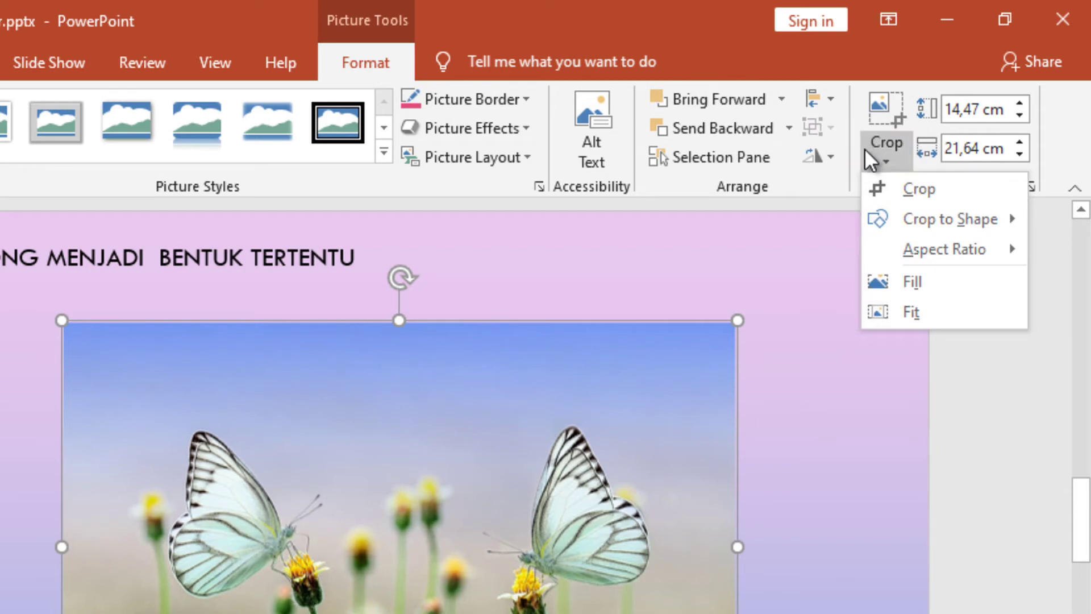
left_click(879, 218)
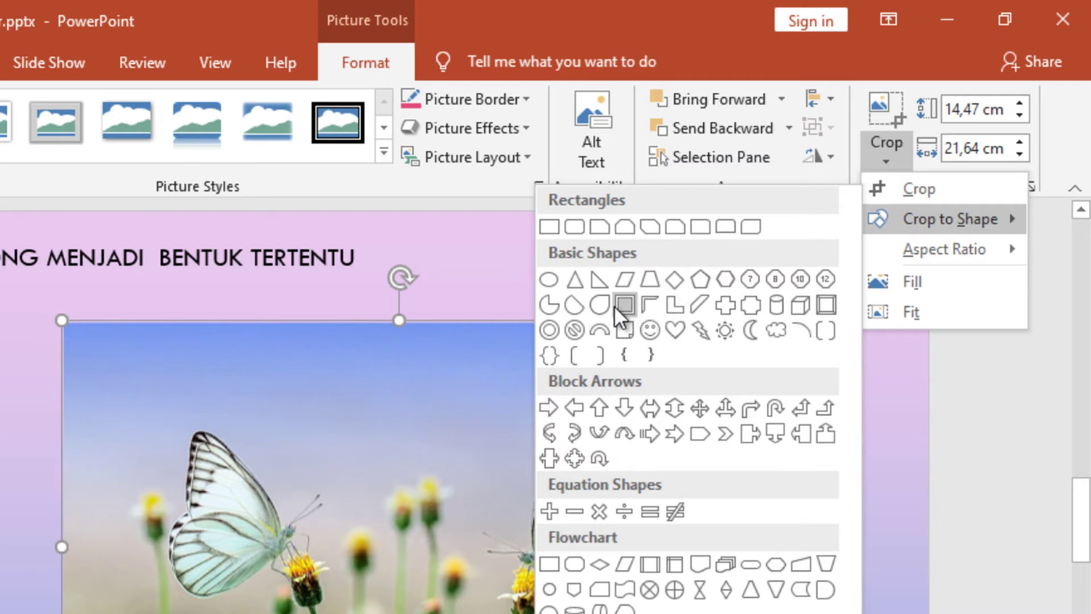
left_click(573, 282)
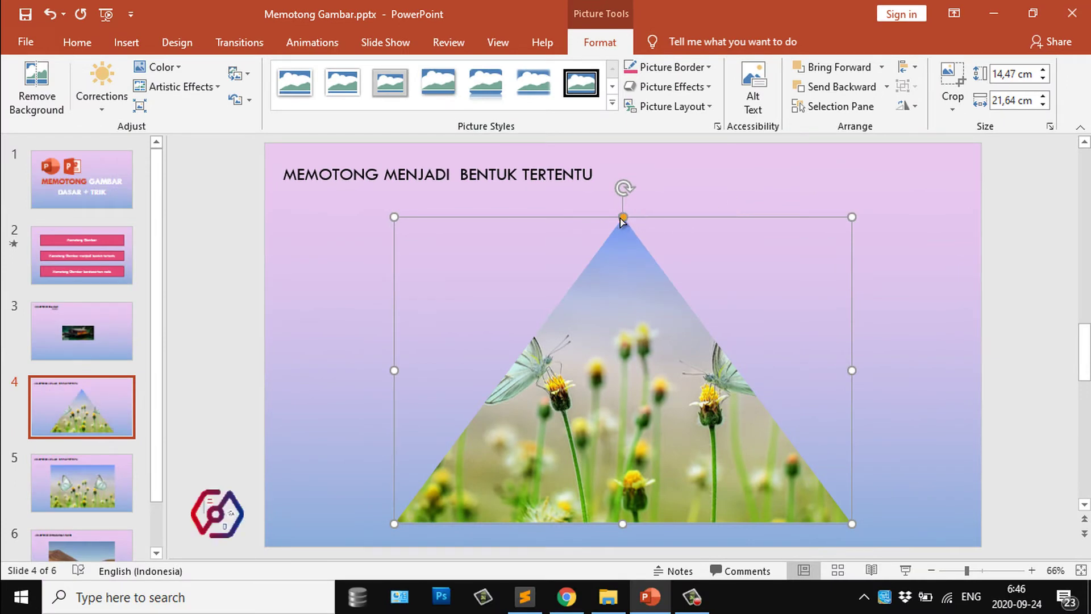
Step: Shrink the triangle crop to frame only the left butterfly at 8,39 × 11,35 cm, then open slide 5
left_click_drag(623, 218, 831, 219)
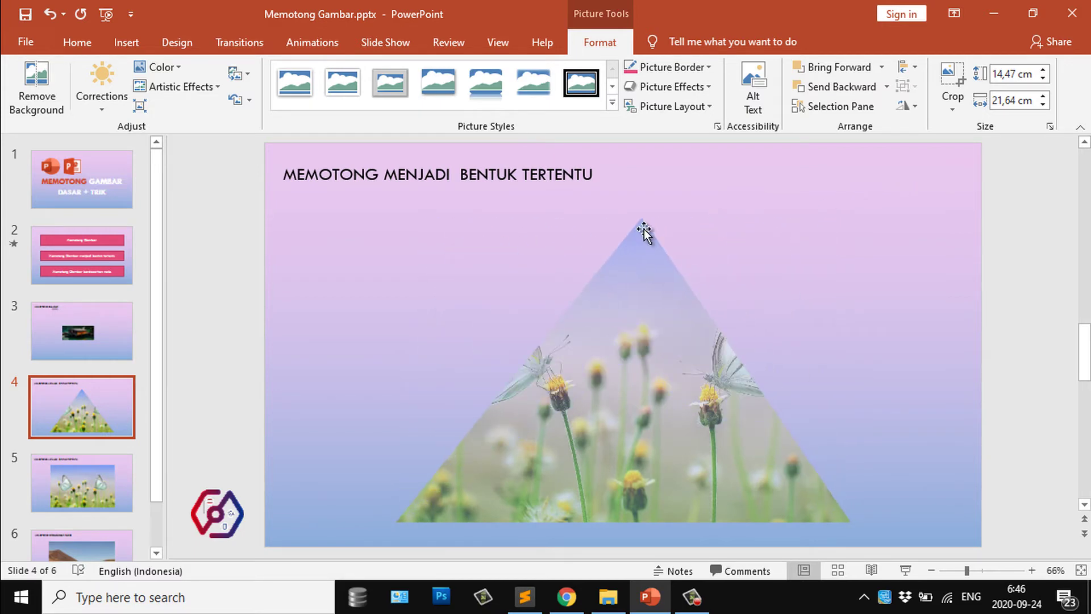
left_click_drag(799, 211, 631, 218)
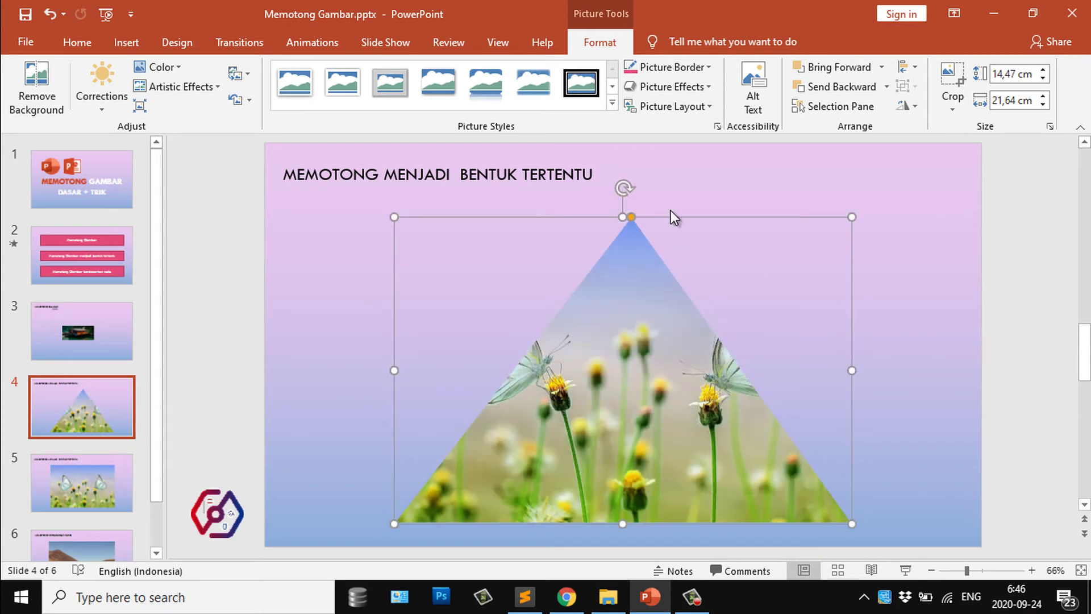
left_click(953, 89)
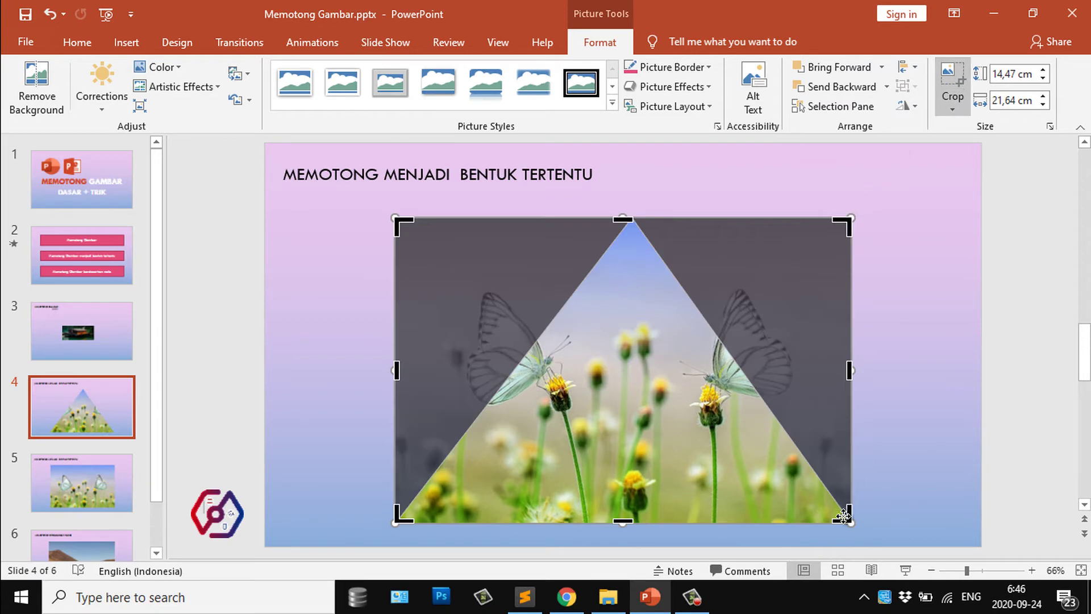
left_click_drag(844, 516, 634, 392)
left_click_drag(737, 397, 749, 373)
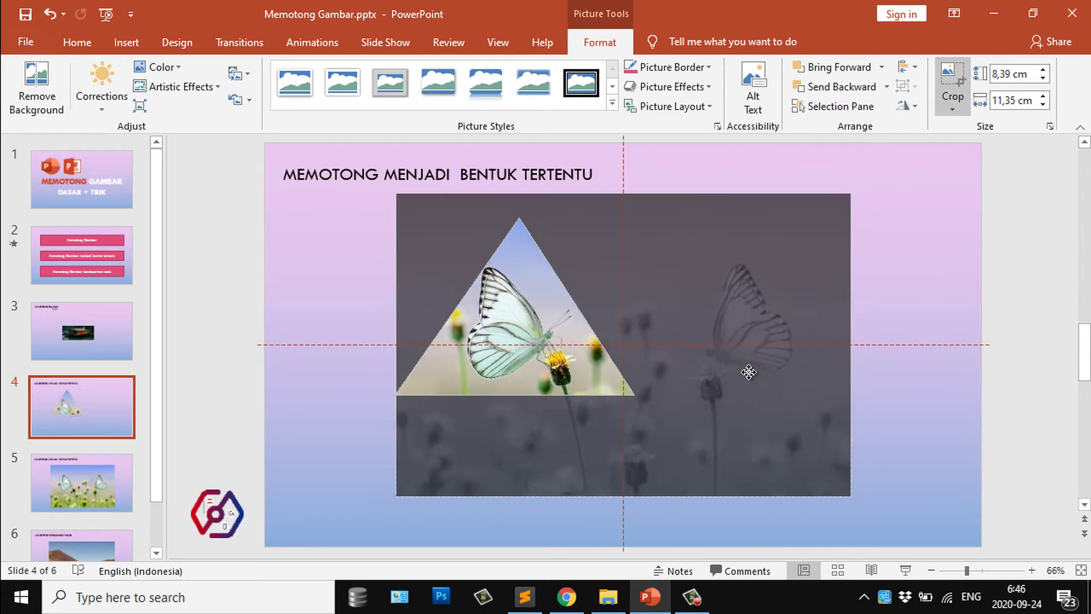
left_click(899, 302)
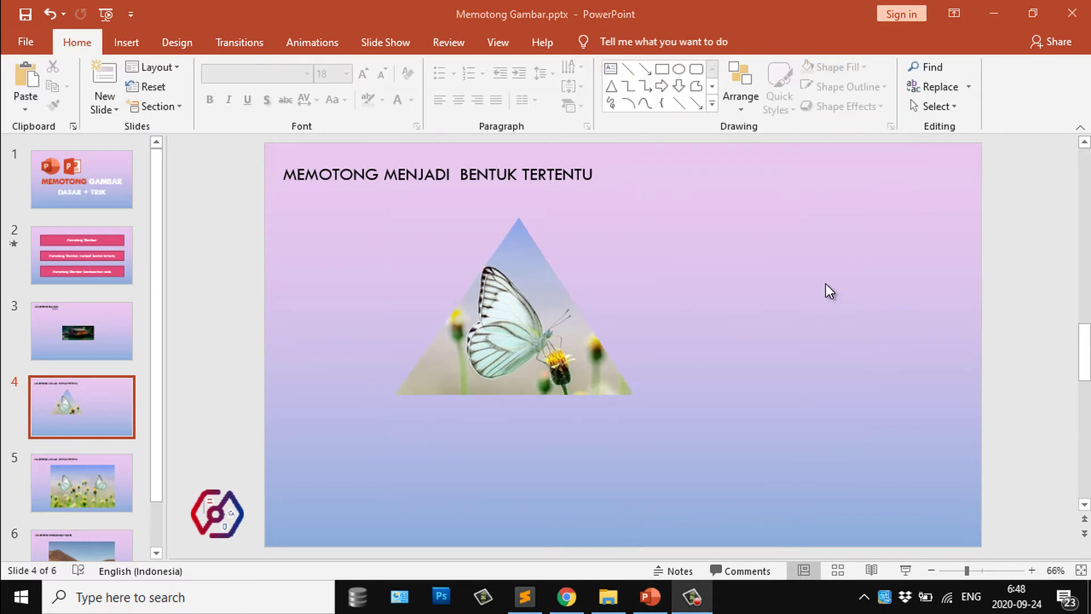
left_click(81, 490)
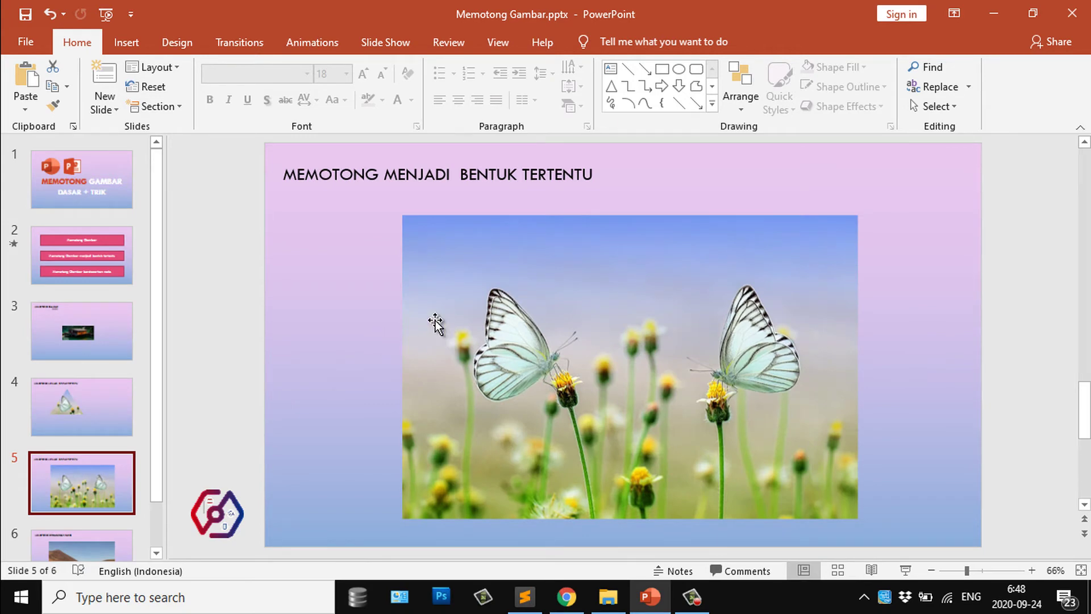
Step: Insert an oval and size it as a 7,51 × 7,54 cm circle over the left butterfly
left_click(134, 36)
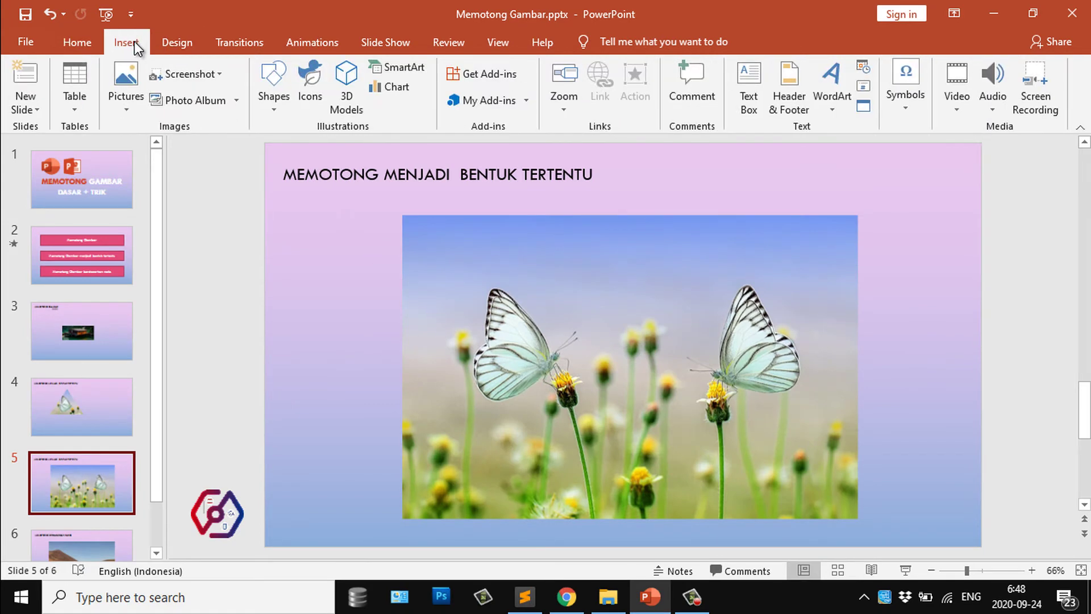
left_click(288, 97)
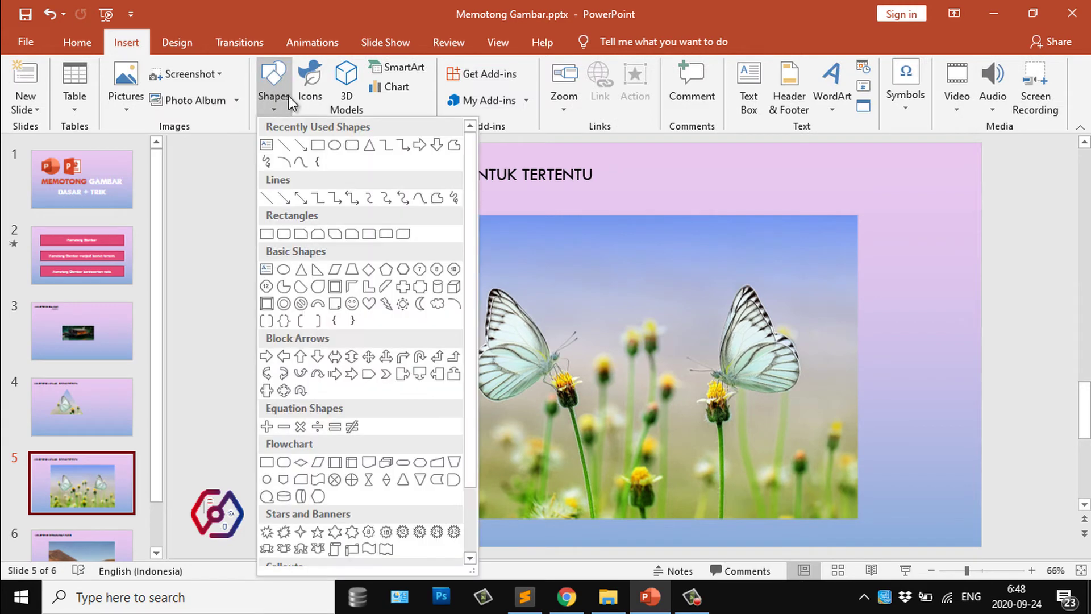
left_click(337, 148)
mouse_move(448, 256)
left_mouse_down()
mouse_move(550, 337)
mouse_move(599, 407)
left_mouse_up()
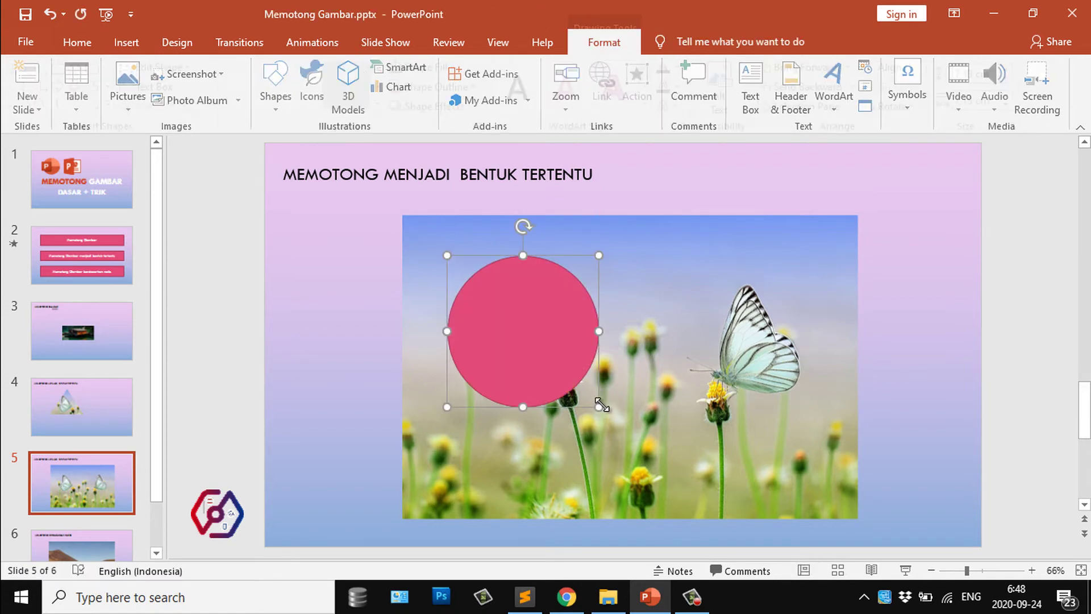
left_click_drag(570, 339, 580, 373)
left_click_drag(608, 430, 617, 437)
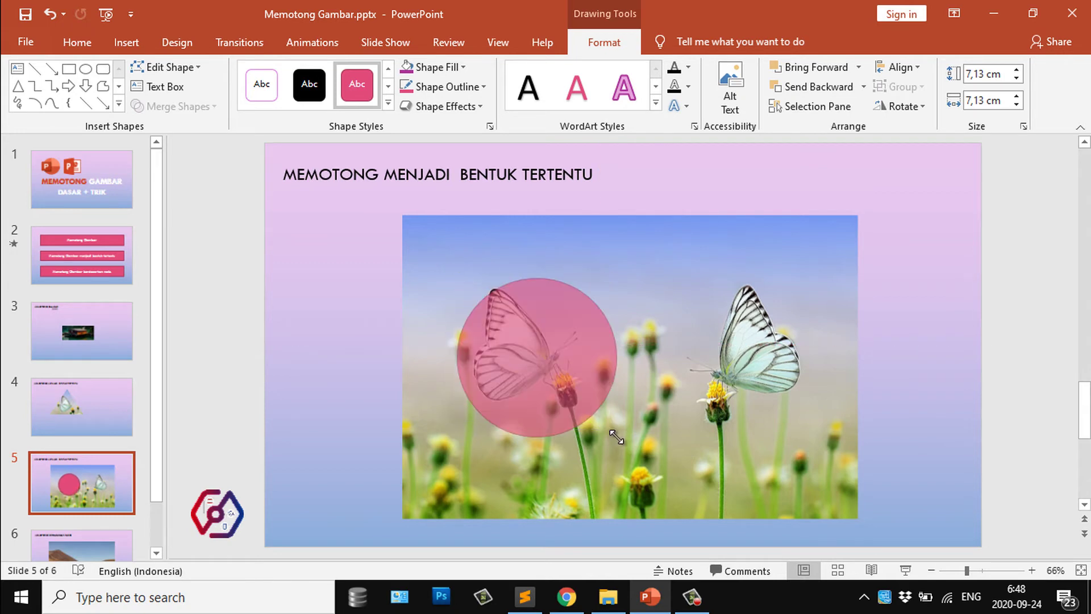
left_click_drag(573, 372, 569, 368)
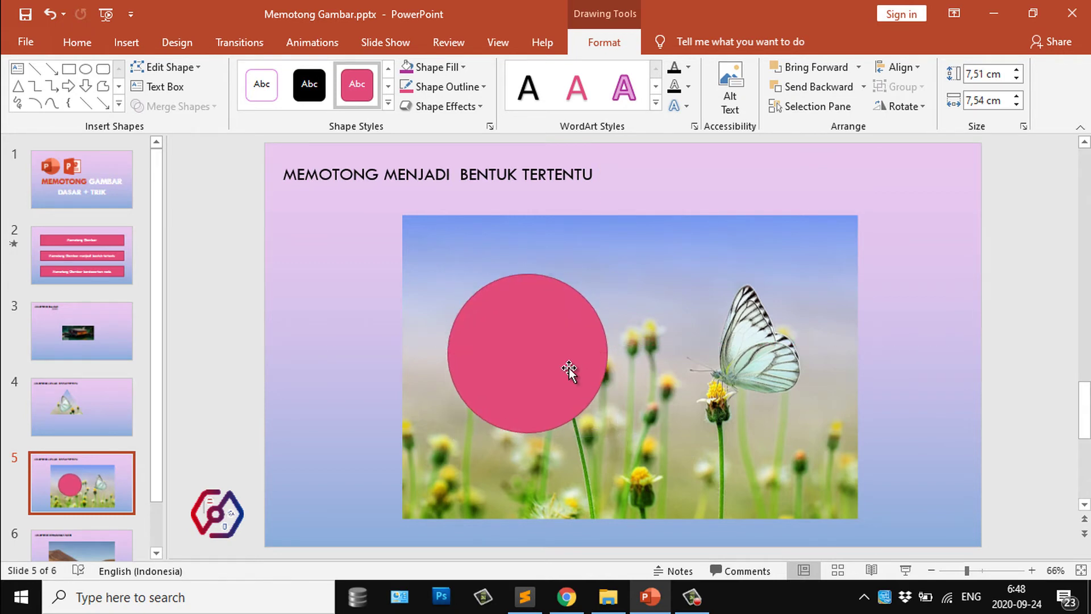
Step: Select the photo plus the pink circle and apply Merge Shapes > Intersect for a circular butterfly picture
left_click(574, 246)
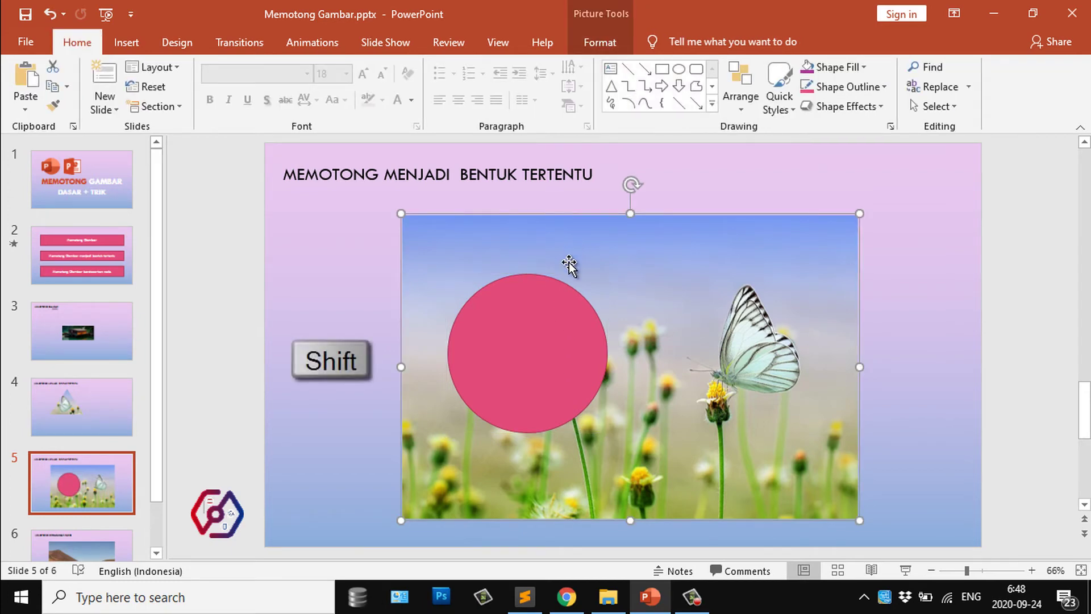
left_click(544, 308, "shift")
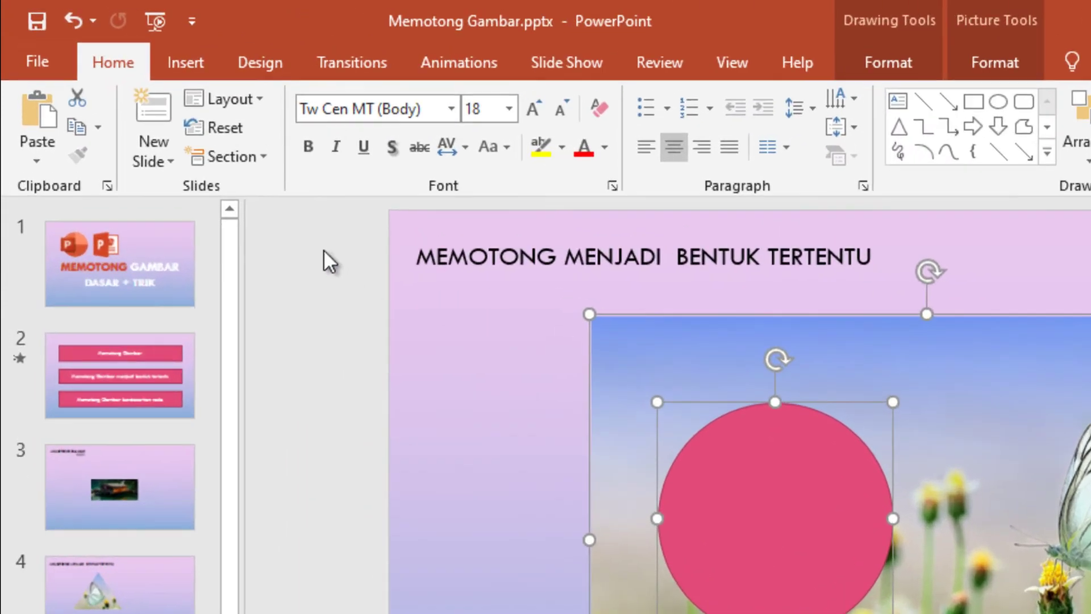
left_click(895, 57)
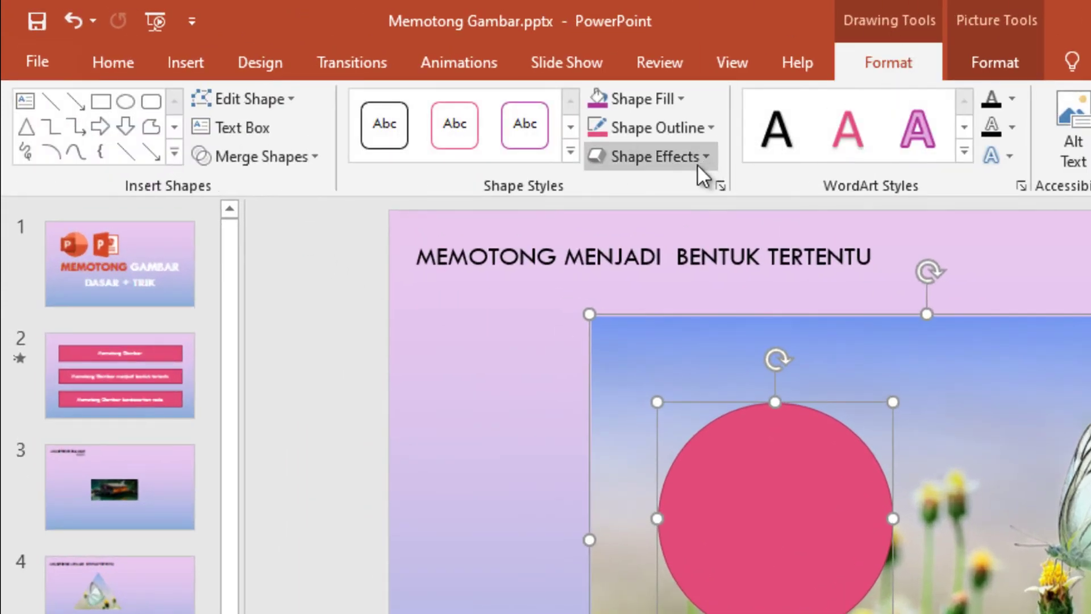
left_click(281, 150)
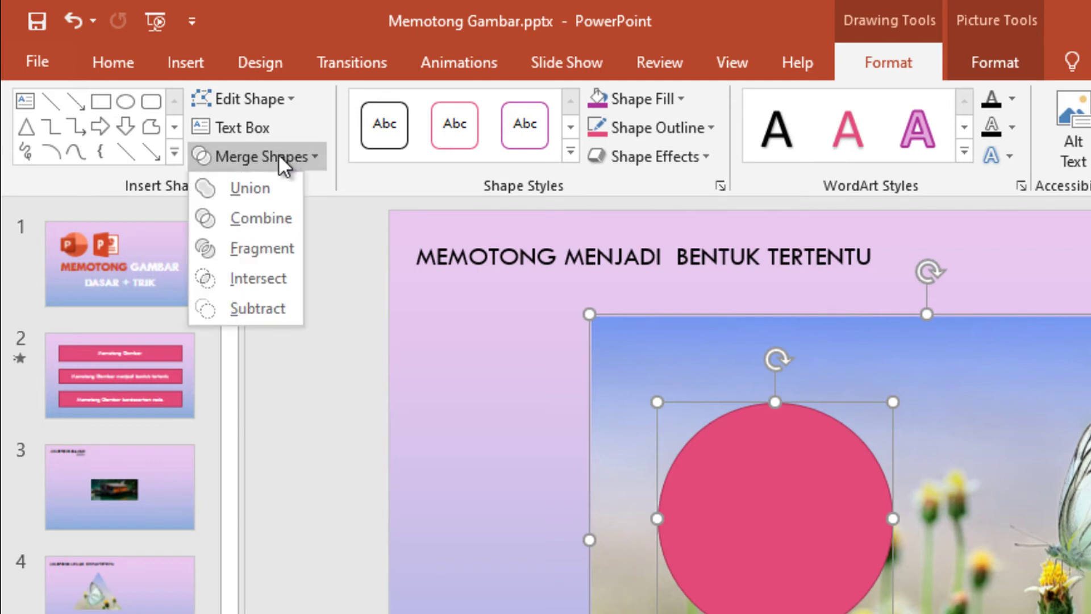
left_click(237, 245)
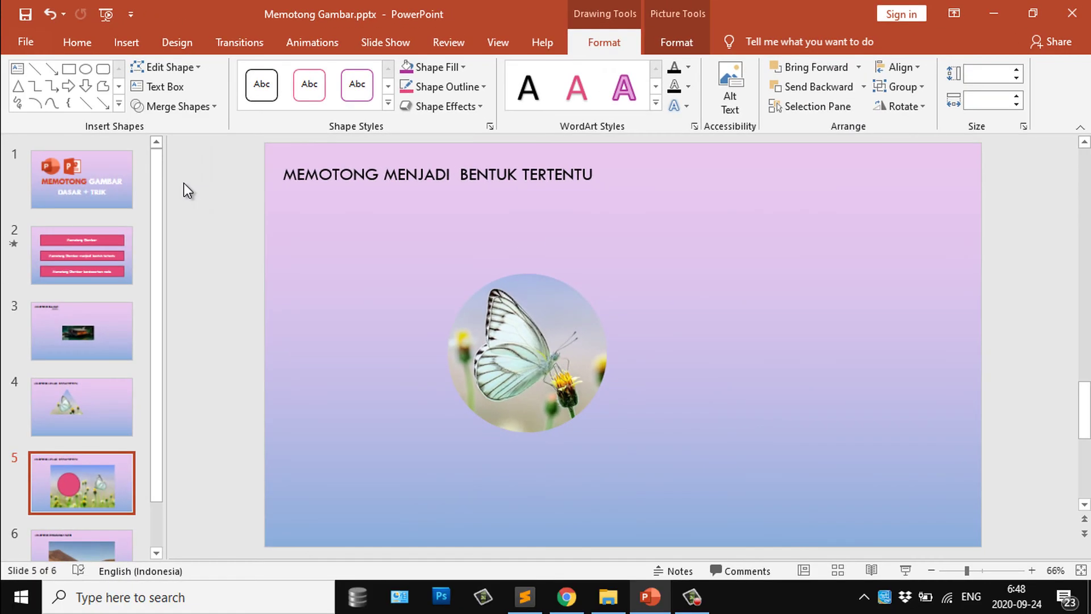
left_click(343, 289)
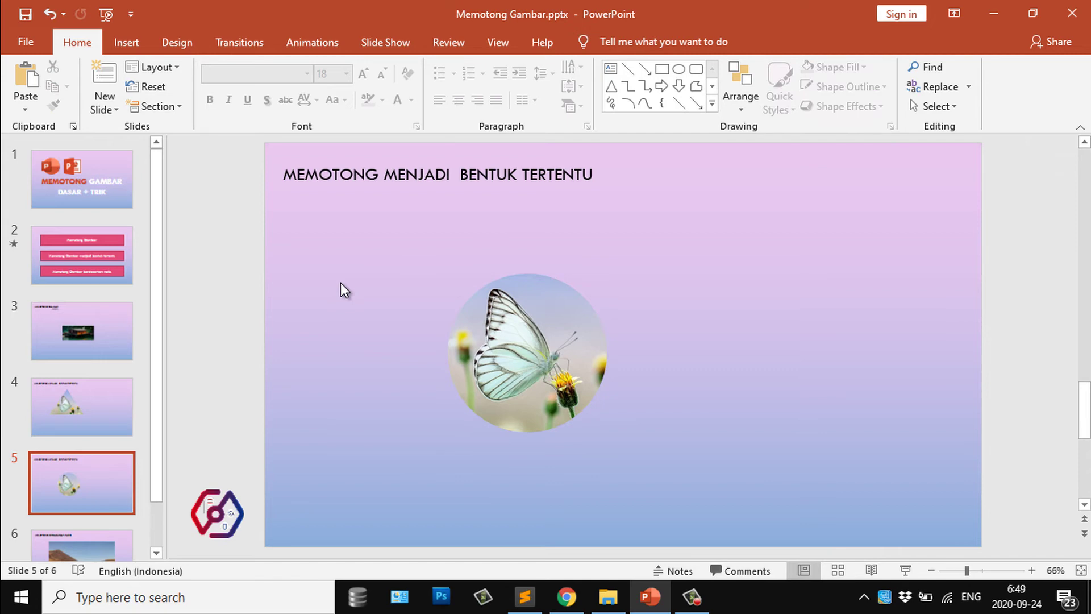
Step: On slide 6, crop the 14,96 × 22,44 cm landscape photo with Aspect Ratio 16:9
scroll(152, 347, "down", 2)
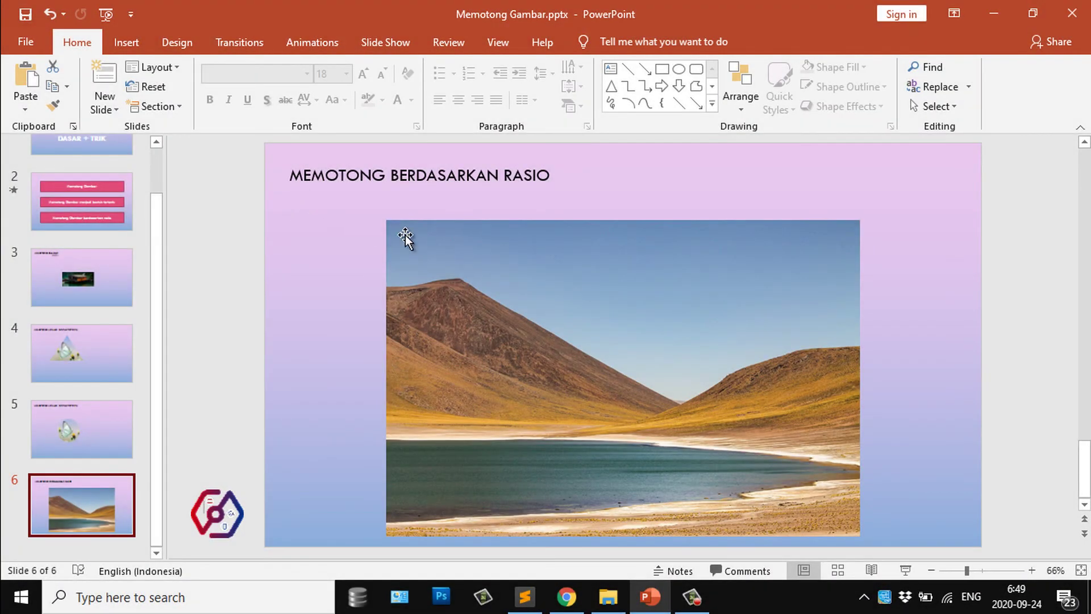
left_click(458, 256)
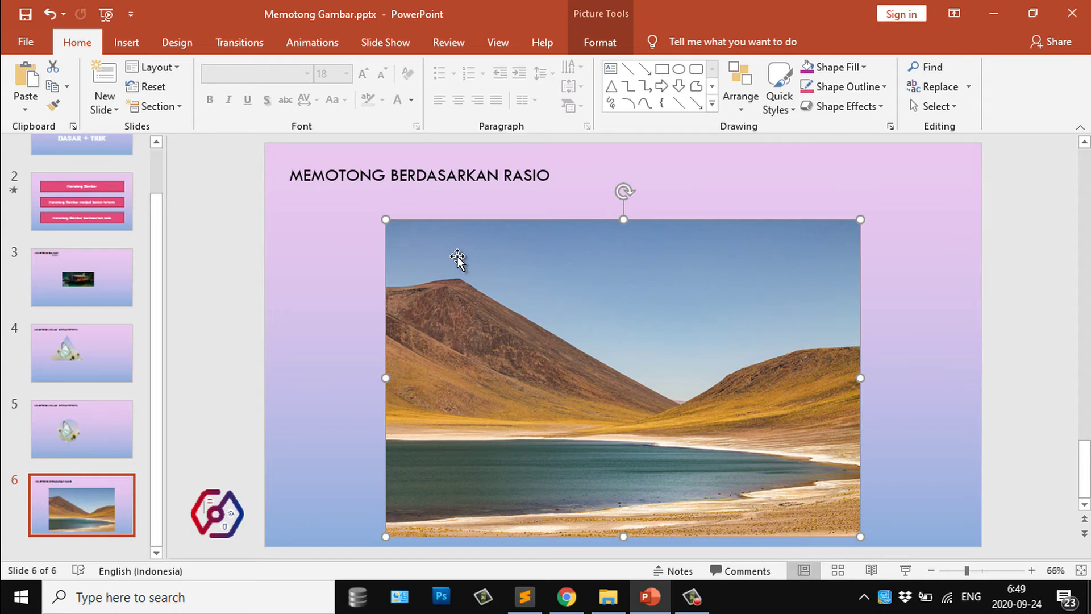
left_click(379, 241)
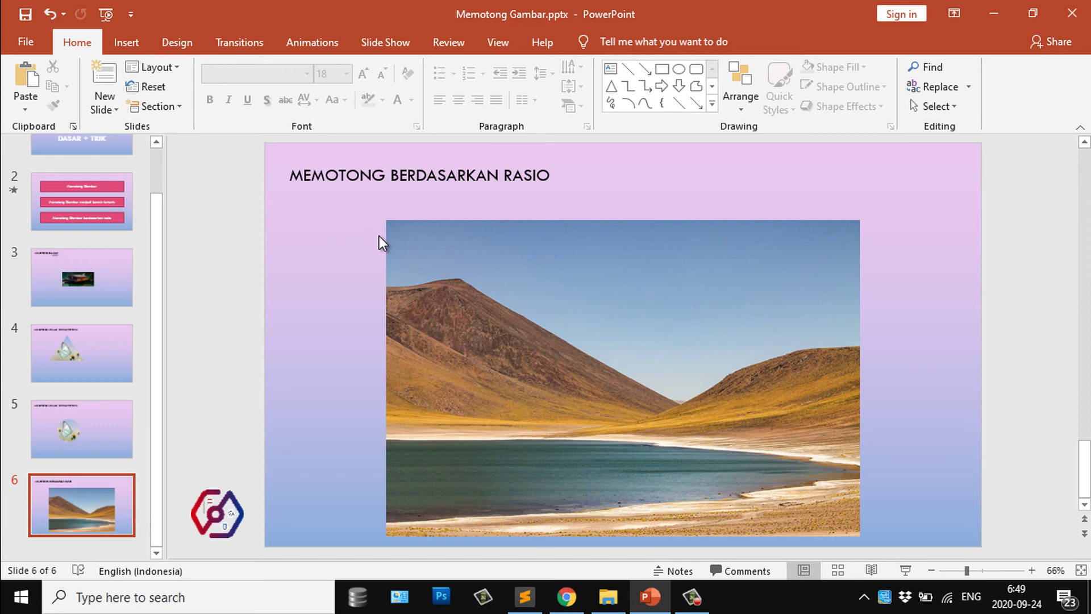
left_click(446, 265)
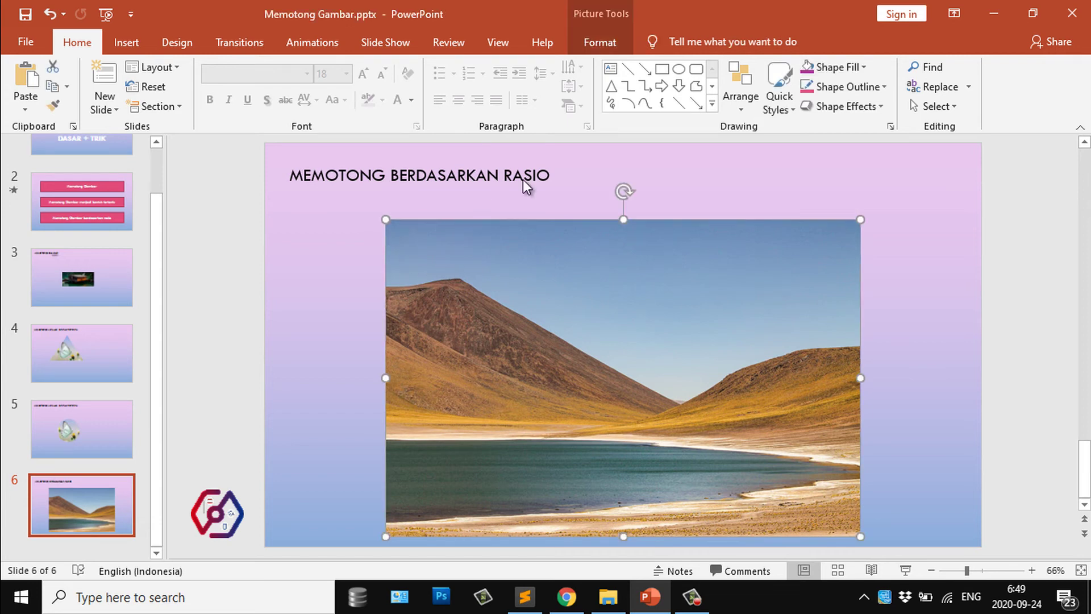
left_click(591, 45)
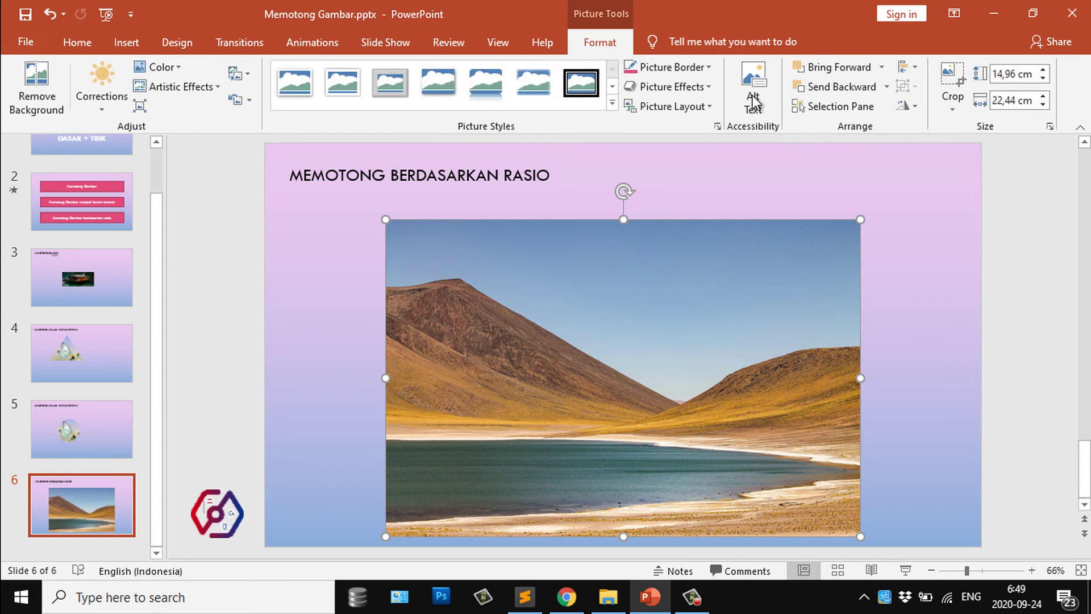
left_click(963, 111)
mouse_move(991, 168)
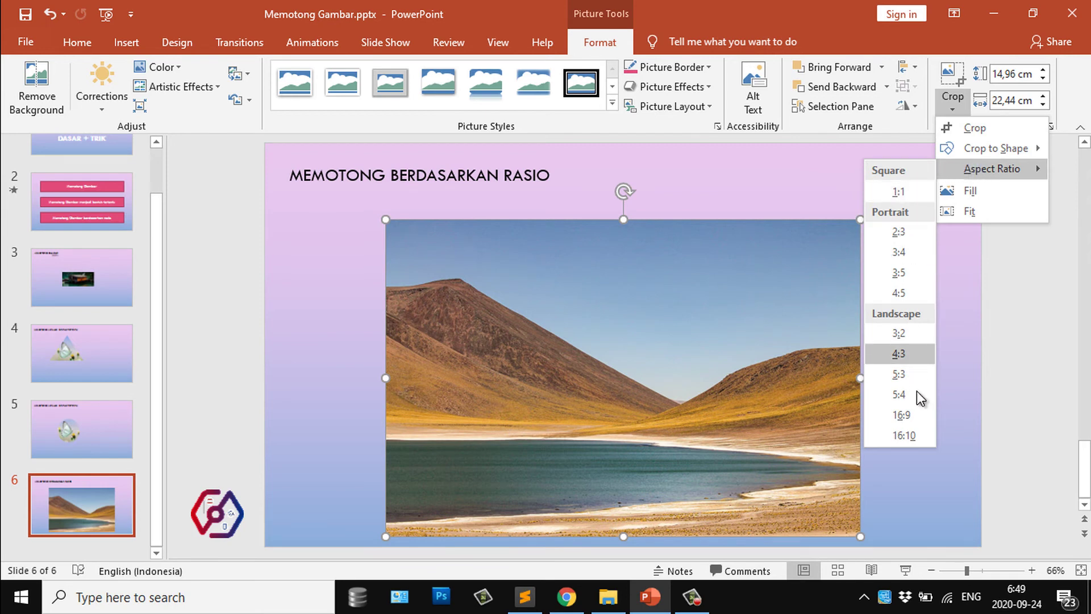
left_click(906, 415)
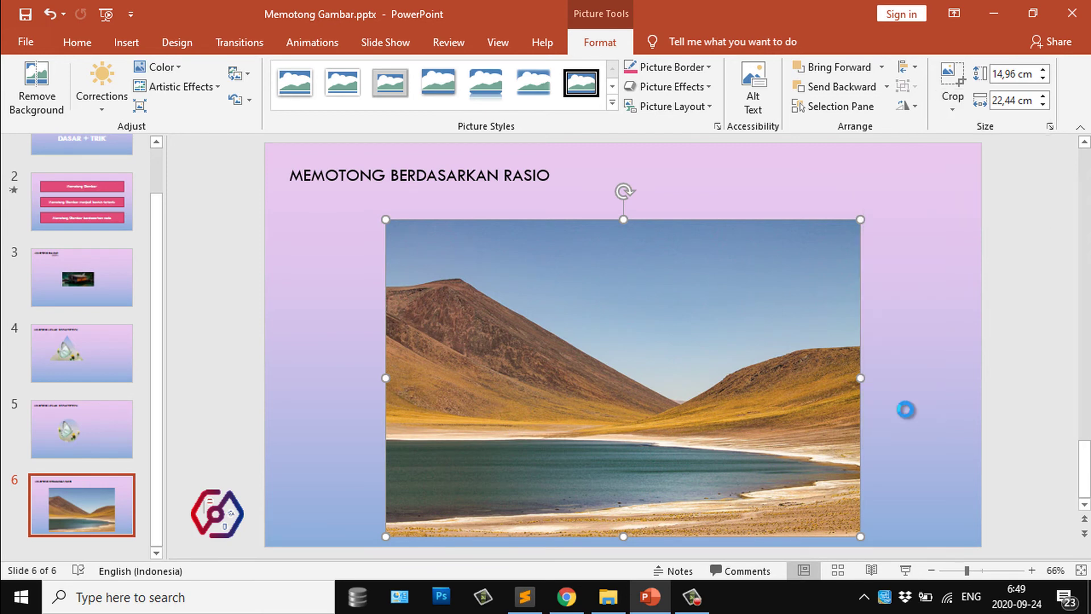
Step: Apply the 16:9 crop, then move and enlarge the landscape to 19,05 × 33,87 cm to fill the slide
left_click(896, 376)
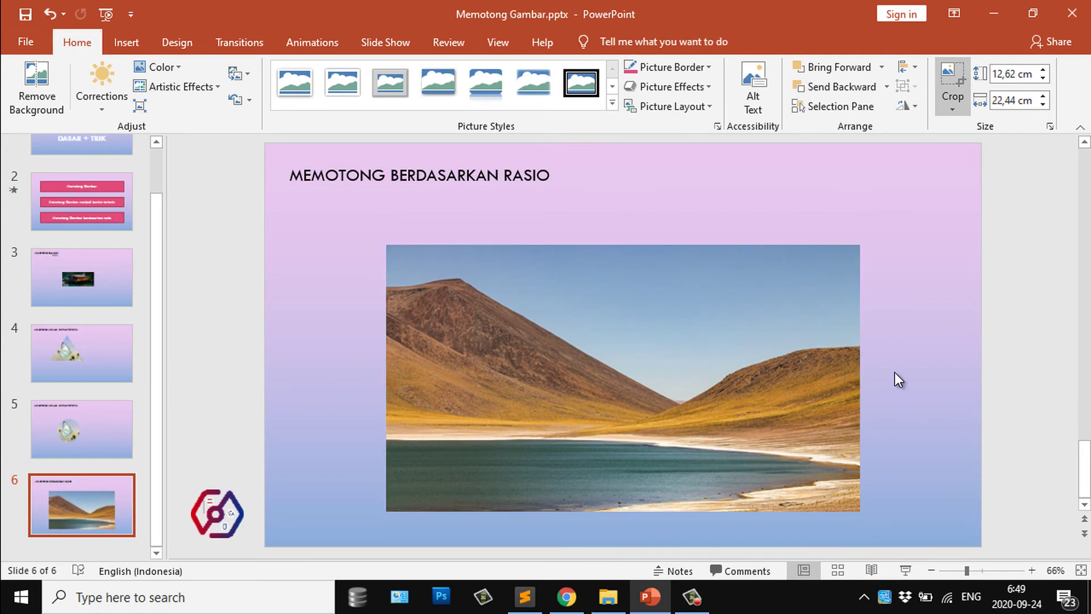
left_click_drag(836, 390, 666, 301)
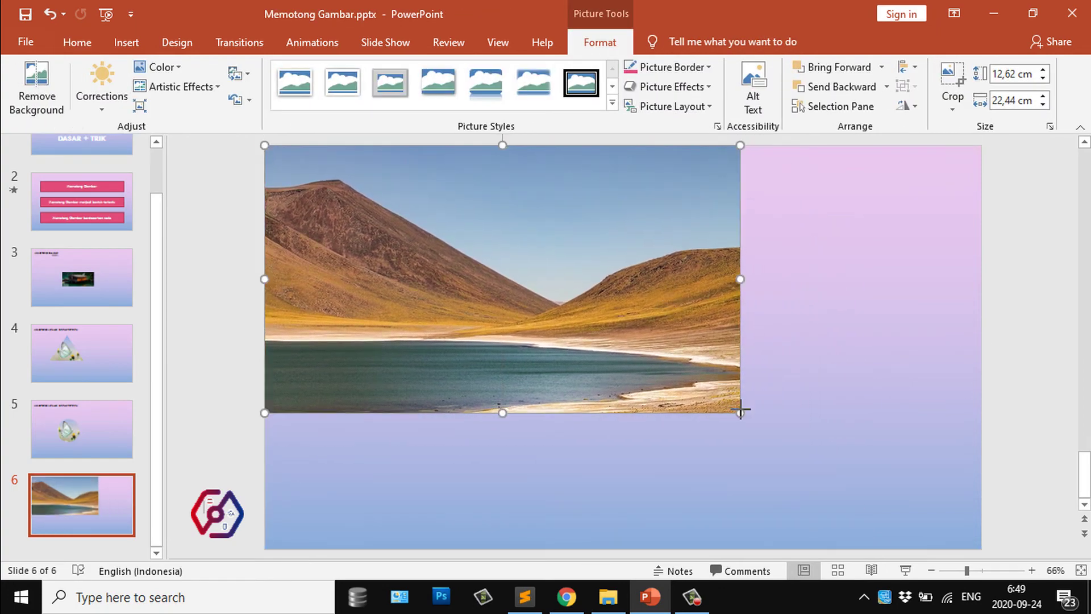
left_click_drag(739, 409, 941, 551)
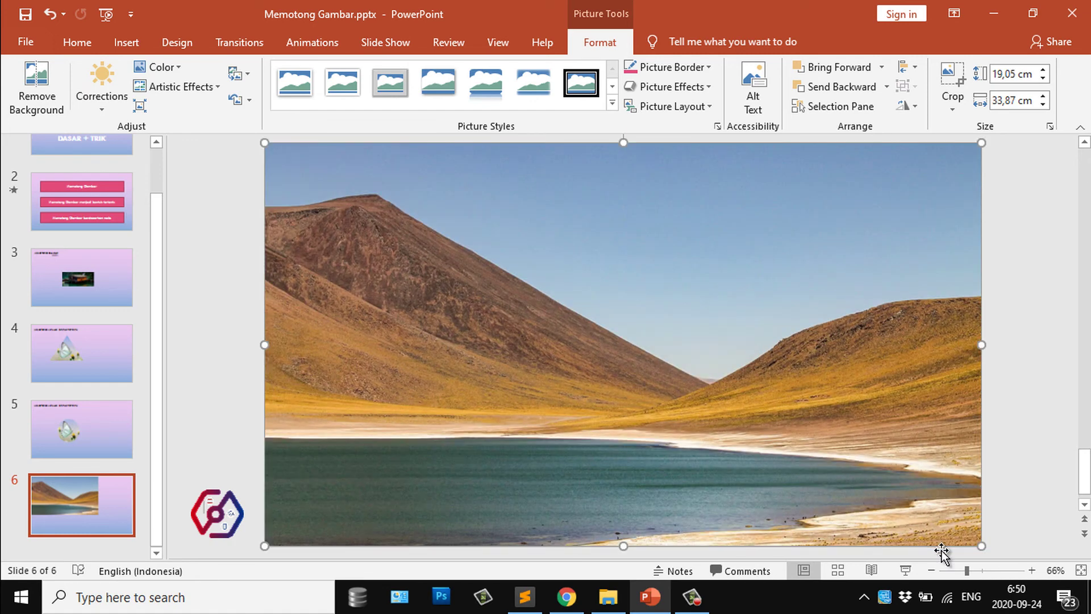
left_click(1025, 415)
Step: Send the landscape picture backward so it sits behind the MEMOTONG BERDASARKAN RASIO title
left_click(736, 306)
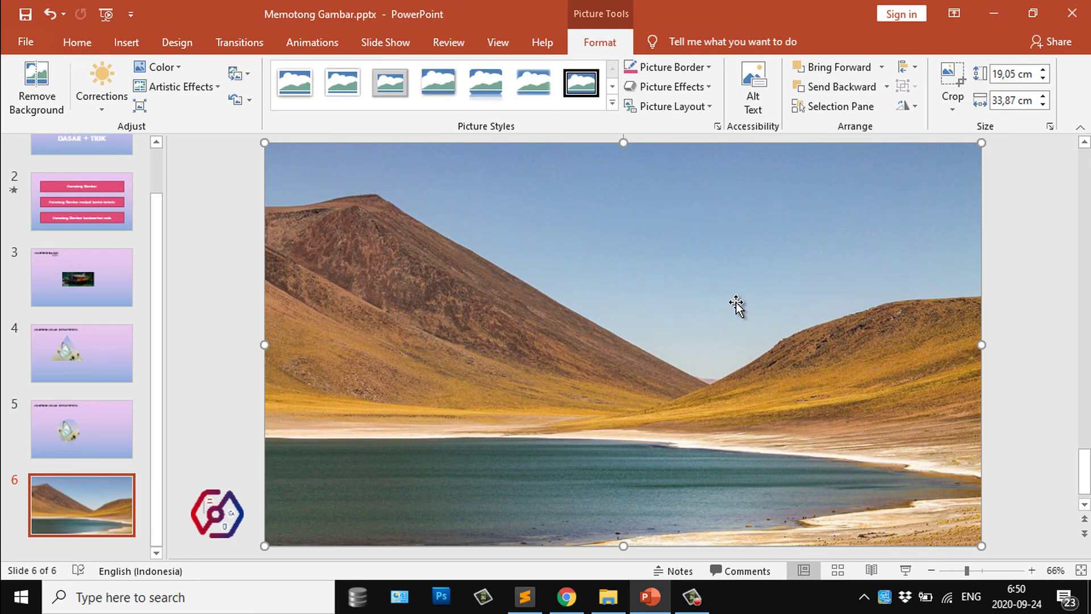
left_click(855, 84)
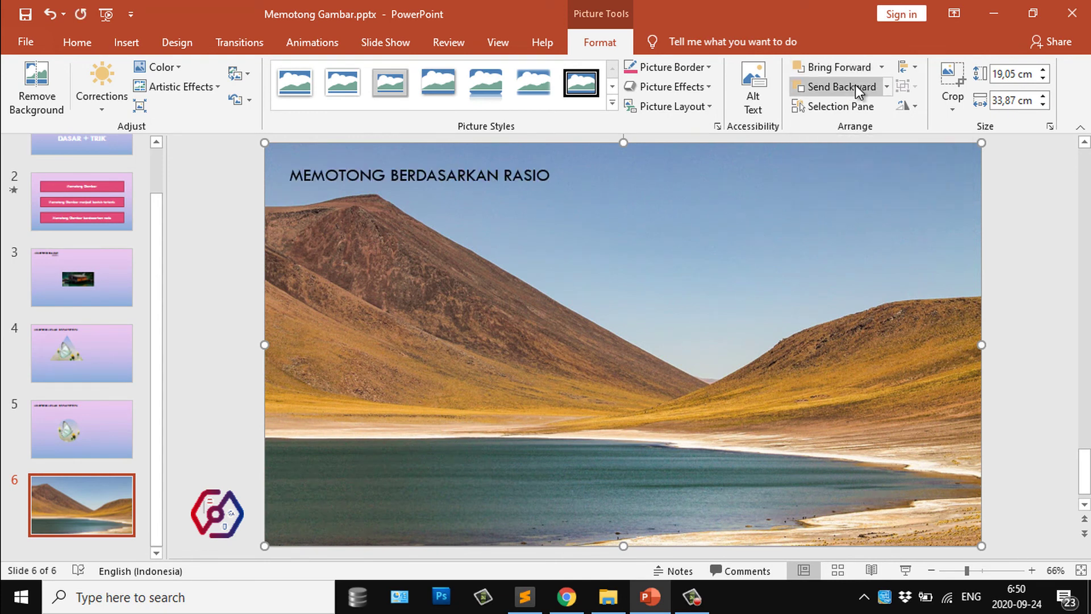
left_click(1004, 288)
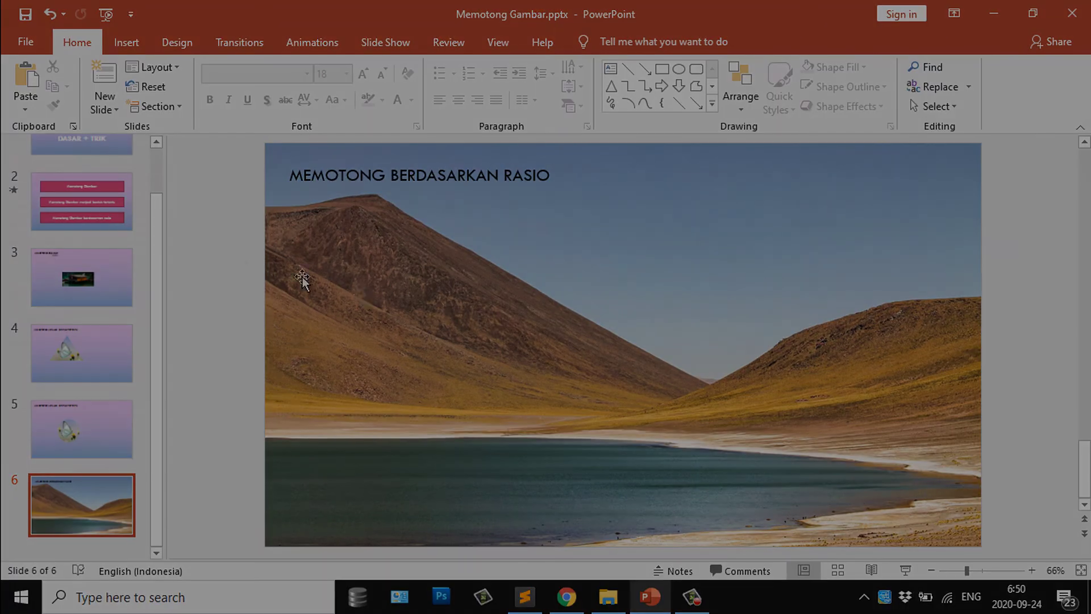